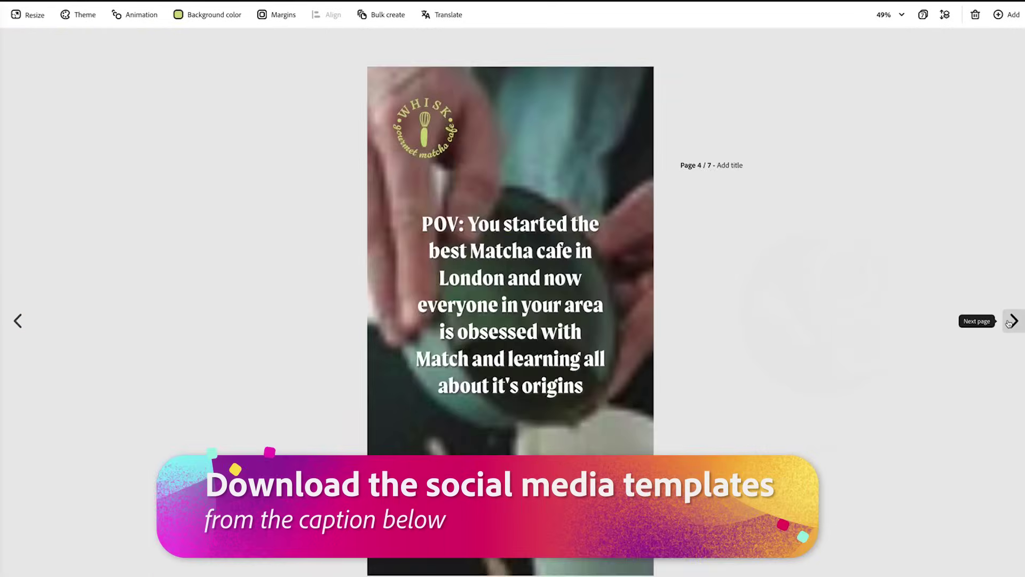
- Page forward twice to slide 6 of 7, the tips for the perfect Matcha drink
{"action": "left_click", "coordinate": [1011, 321]}
{"action": "left_click", "coordinate": [1012, 322]}
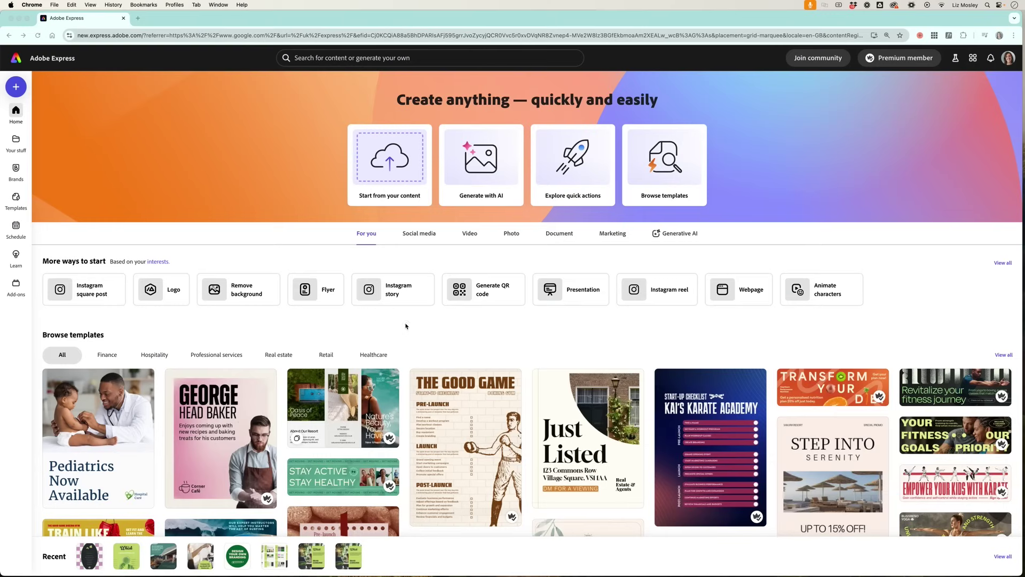
- Filter the home templates to Hospitality and find the checkered This Week's Specials flyer
{"action": "scroll", "coordinate": [406, 326], "scroll_direction": "down", "scroll_amount": 2}
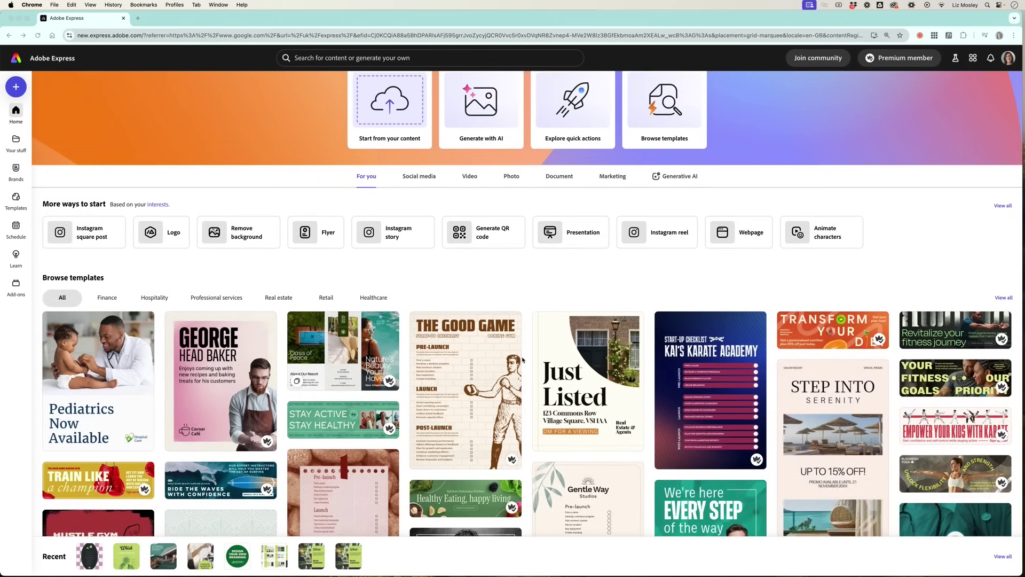
{"action": "scroll", "coordinate": [522, 360], "scroll_direction": "down", "scroll_amount": 3}
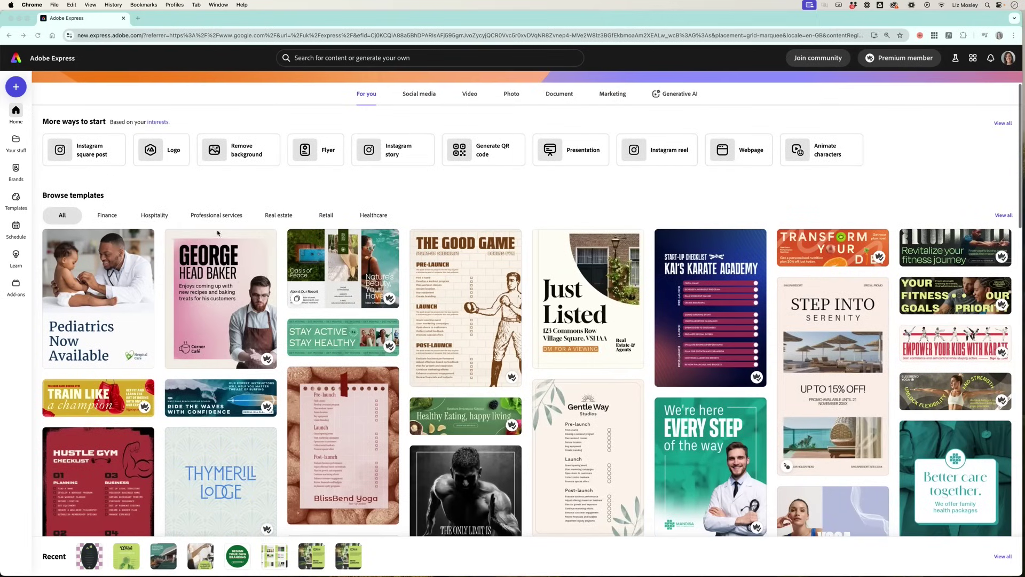
{"action": "left_click", "coordinate": [159, 217]}
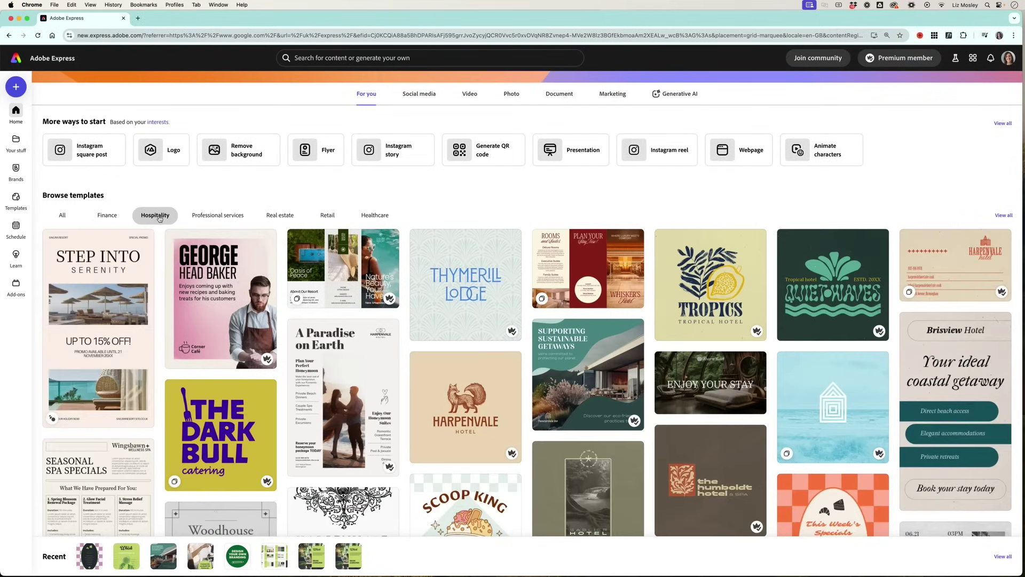
{"action": "scroll", "coordinate": [582, 345], "scroll_direction": "down", "scroll_amount": 4}
{"action": "scroll", "coordinate": [582, 344], "scroll_direction": "down", "scroll_amount": 2}
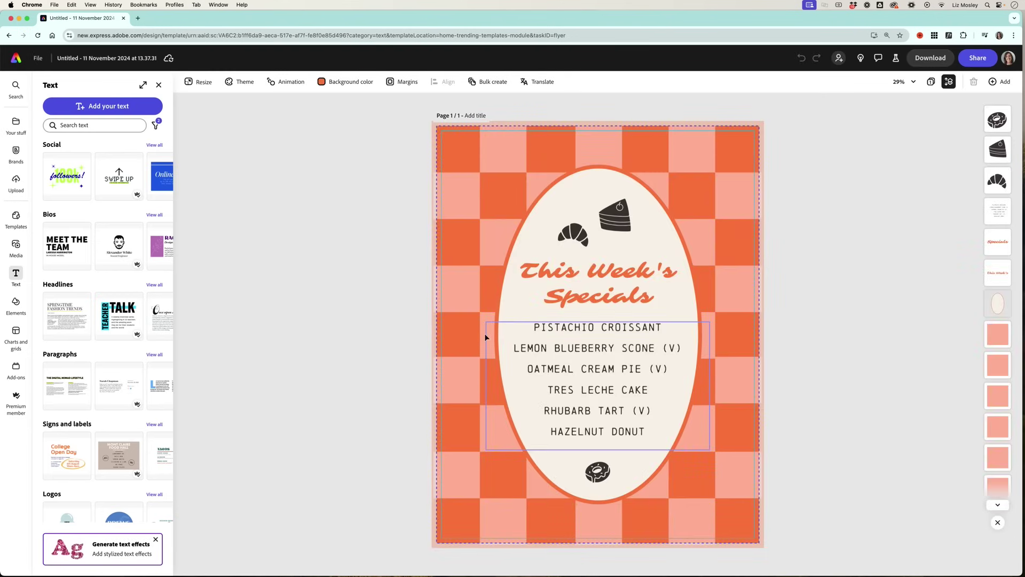
- Apply the Whisk Branding kit twice until the flyer turns green and lilac around a dark oval
{"action": "left_click", "coordinate": [16, 151]}
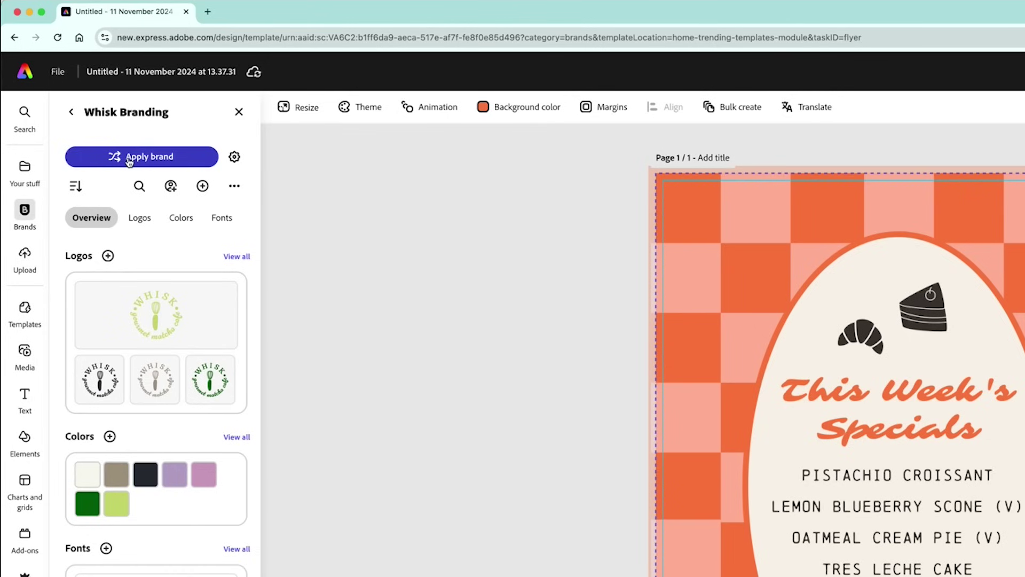
{"action": "left_click", "coordinate": [144, 159]}
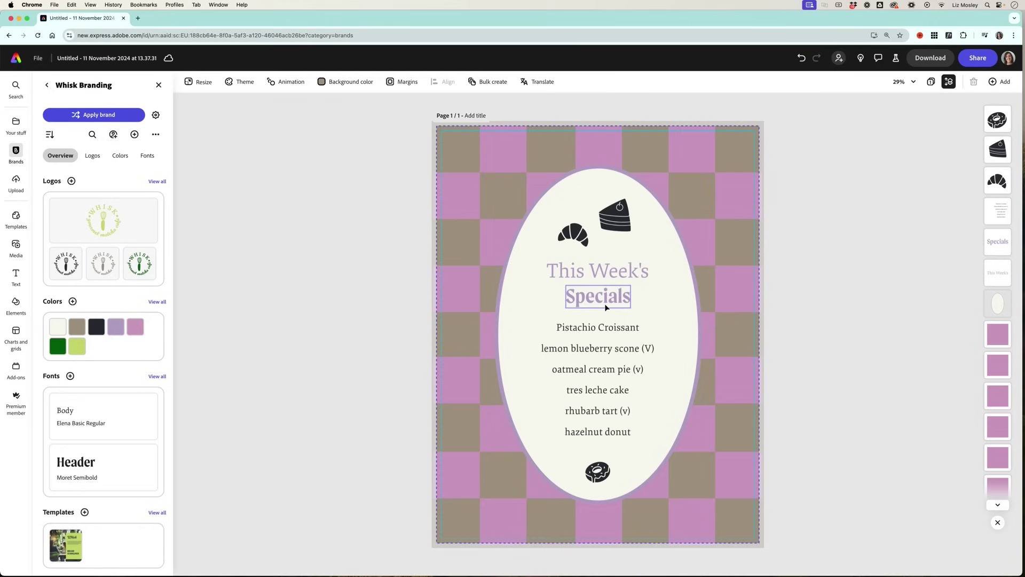
{"action": "left_click", "coordinate": [99, 115]}
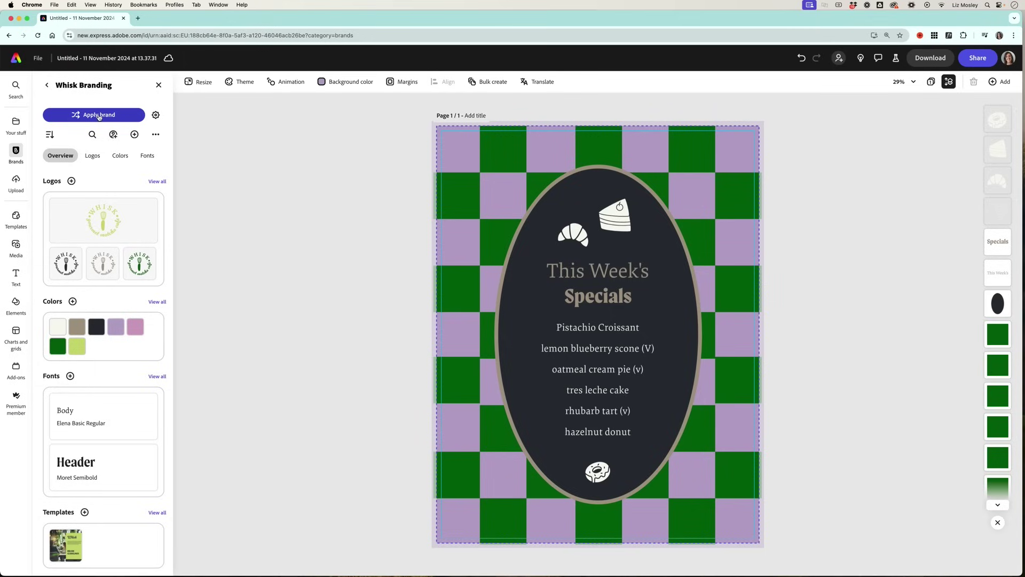
- Select all the green checkerboard squares in the layers list and delete them
{"action": "left_click", "coordinate": [998, 336]}
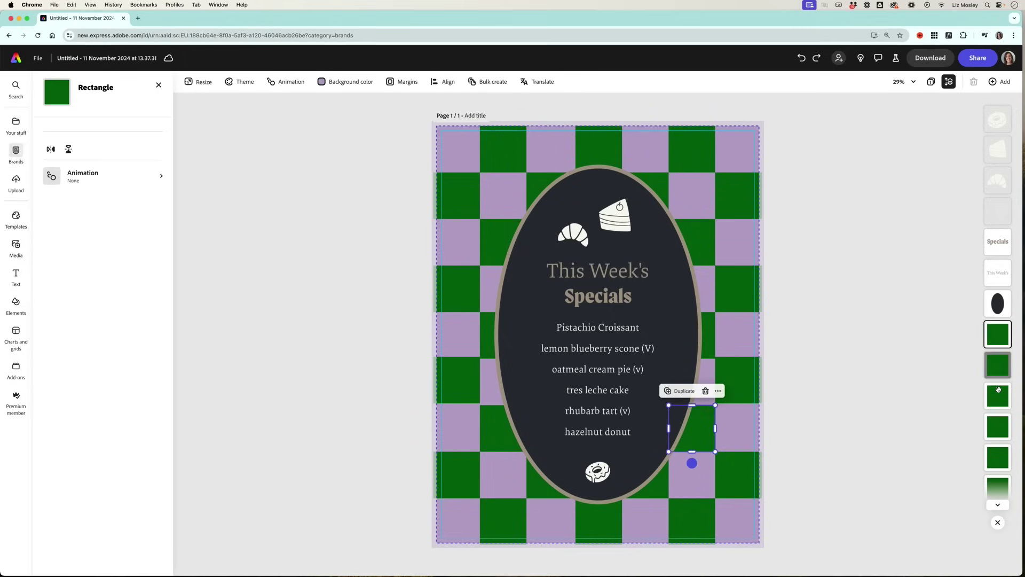
{"action": "scroll", "coordinate": [998, 390], "scroll_direction": "down", "scroll_amount": 5}
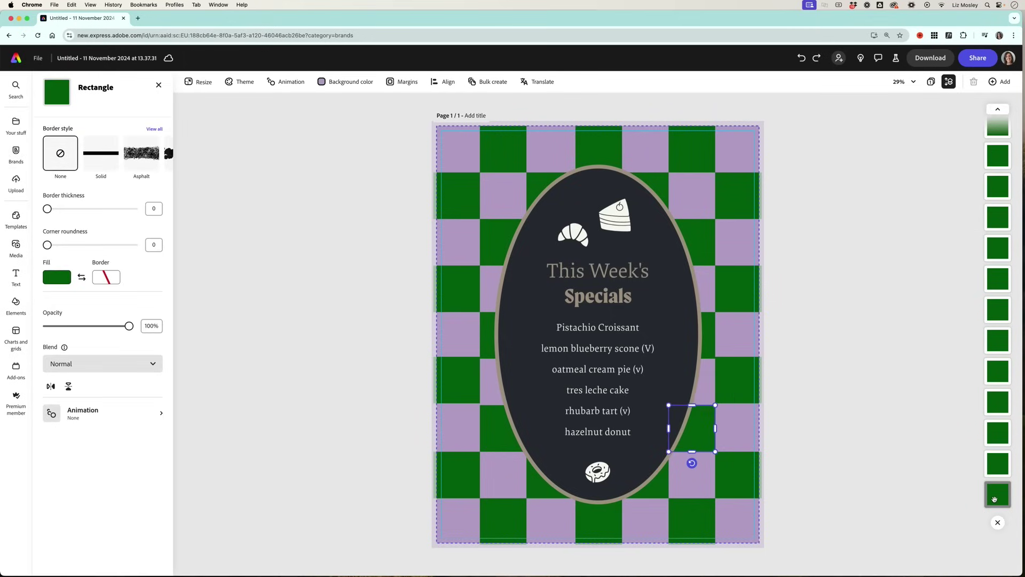
{"action": "left_click", "coordinate": [994, 499]}
{"action": "key", "text": "Delete"}
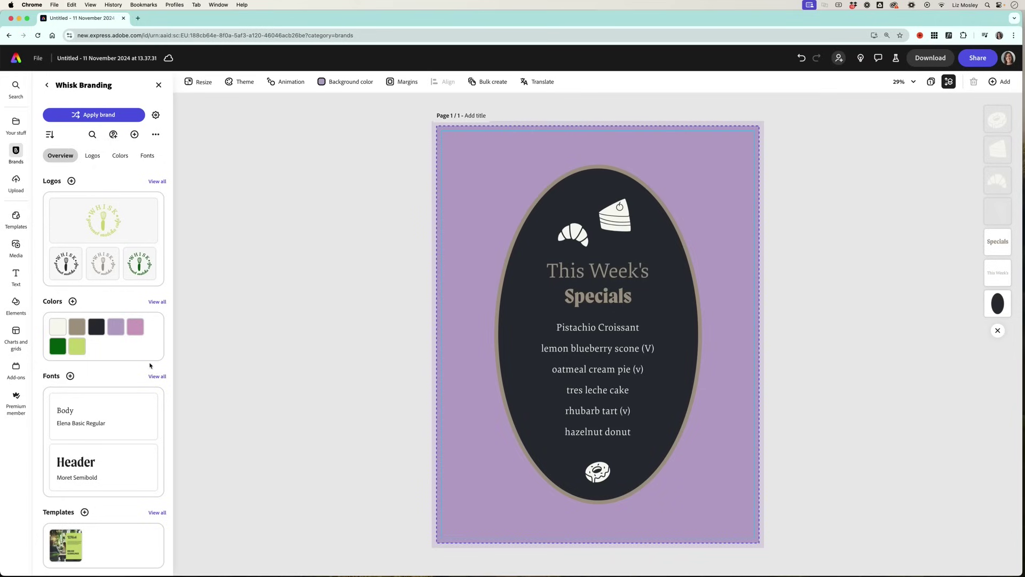
- Add the Whisk checkered brand pattern, enlarge it to fill the page, and send it behind the oval
{"action": "scroll", "coordinate": [150, 365], "scroll_direction": "down", "scroll_amount": 10}
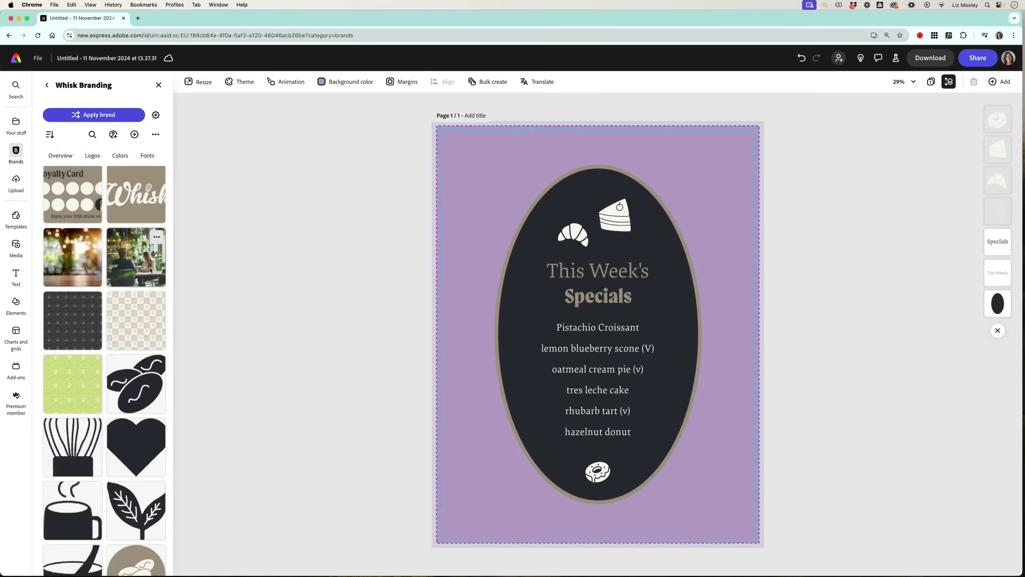
{"action": "left_click", "coordinate": [133, 327]}
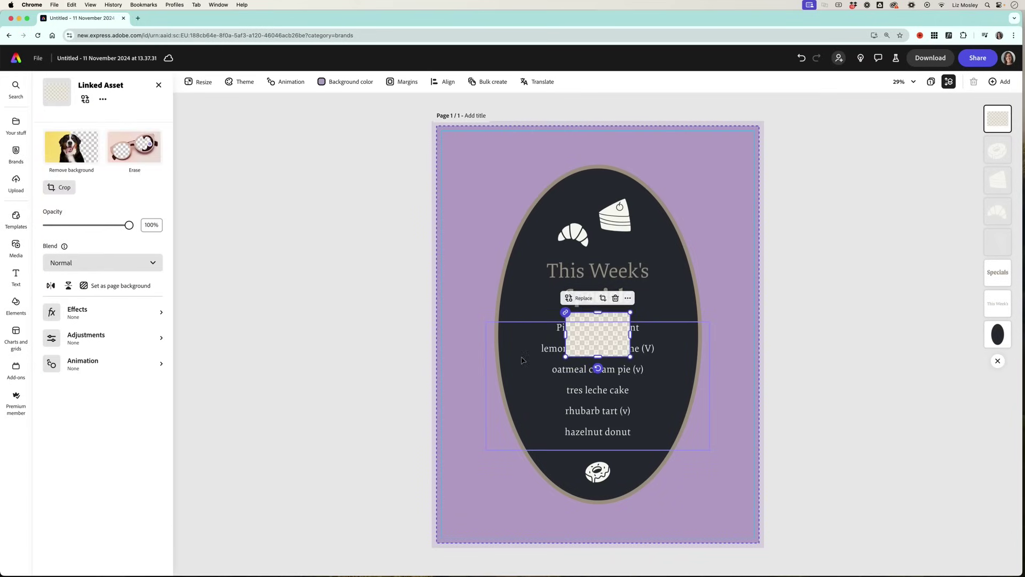
{"action": "left_click_drag", "start_coordinate": [568, 366], "coordinate": [282, 552]}
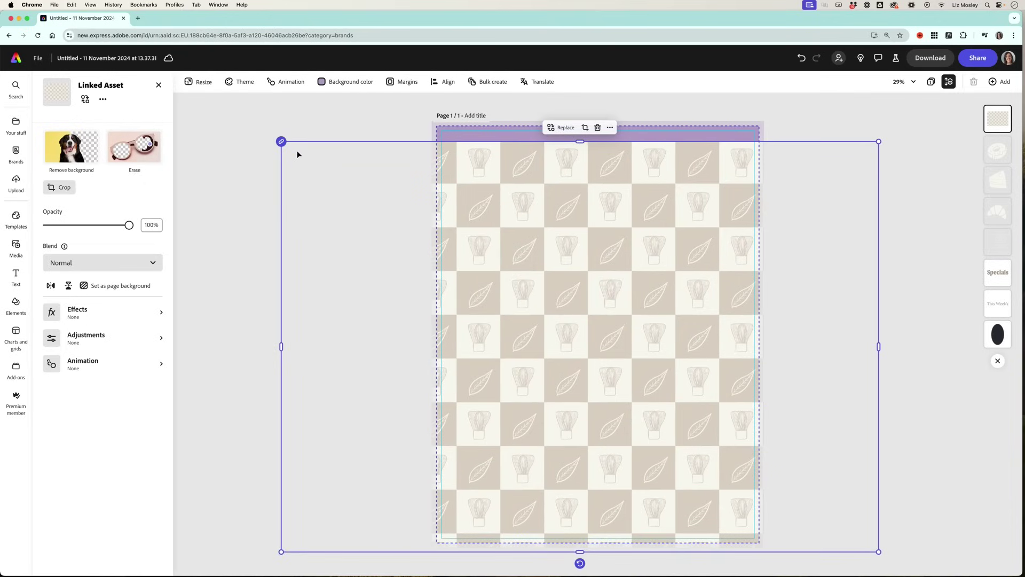
{"action": "left_click_drag", "start_coordinate": [879, 141], "coordinate": [916, 116]}
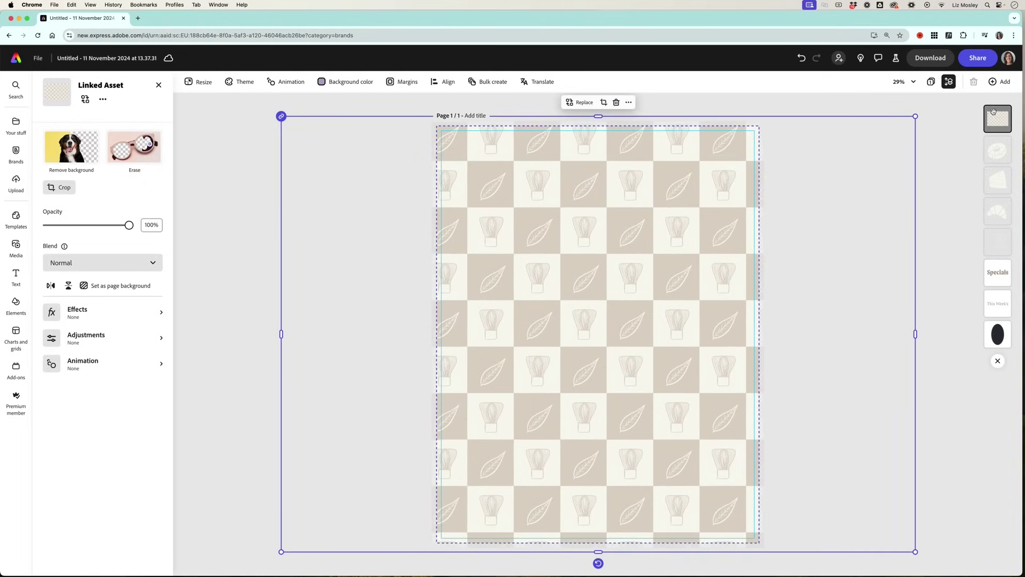
{"action": "left_click_drag", "start_coordinate": [997, 117], "coordinate": [978, 334]}
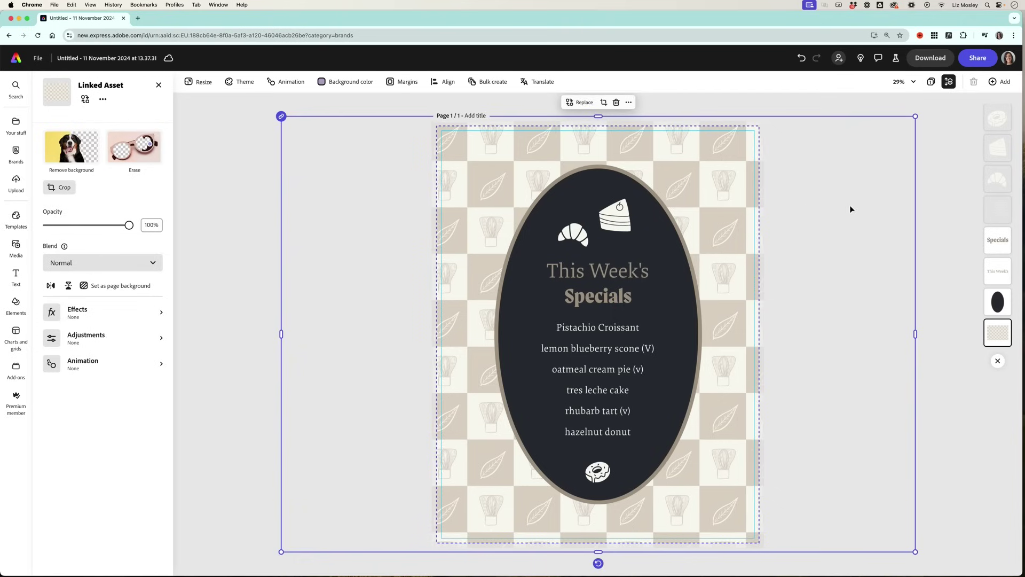
- Remove the cake, croissant and donut icons from the oval
{"action": "left_click", "coordinate": [241, 159]}
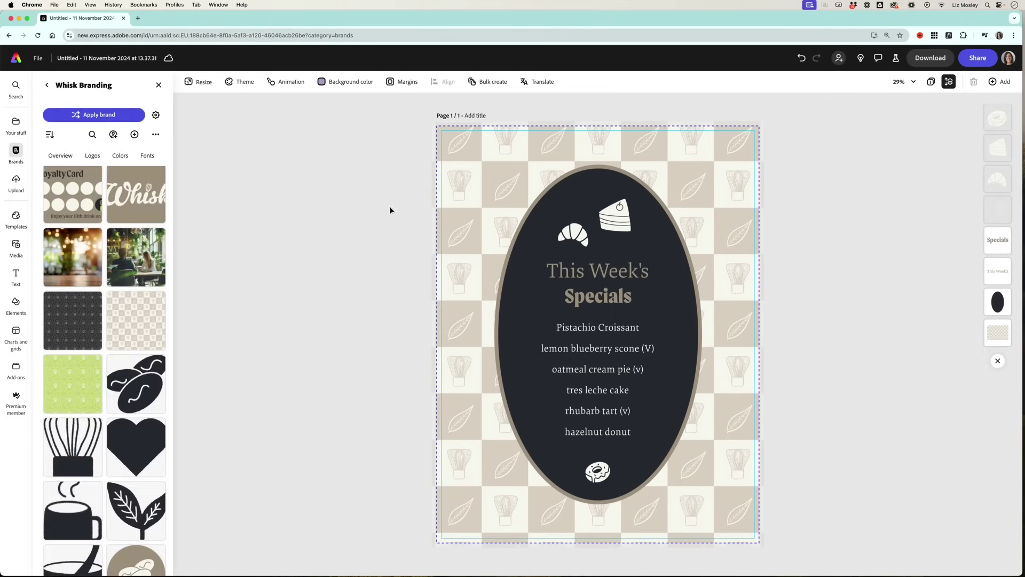
{"action": "left_click", "coordinate": [623, 227]}
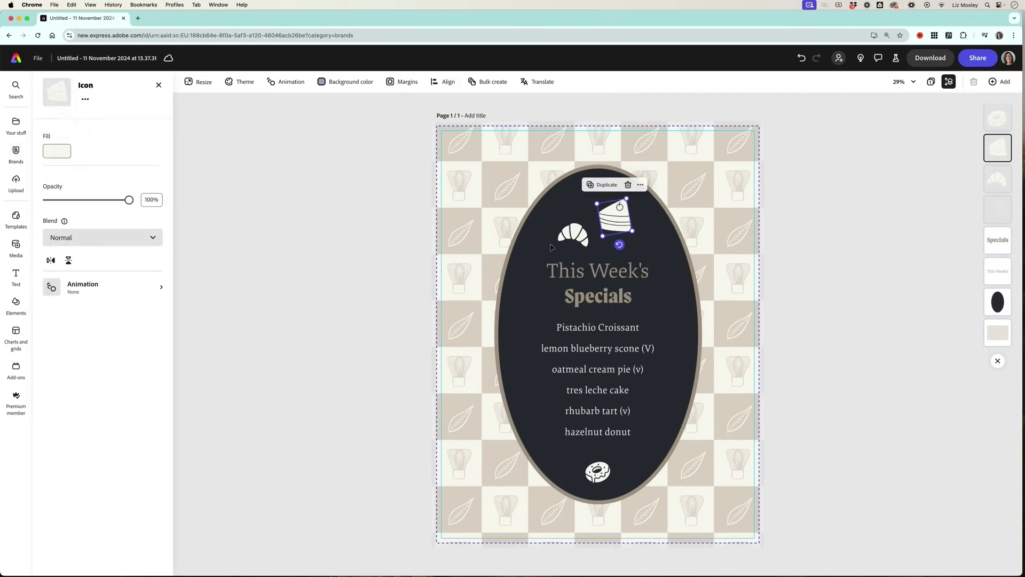
{"action": "left_click", "coordinate": [573, 233]}
{"action": "key", "text": "Escape"}
{"action": "left_click", "coordinate": [602, 482]}
{"action": "key", "text": "Delete"}
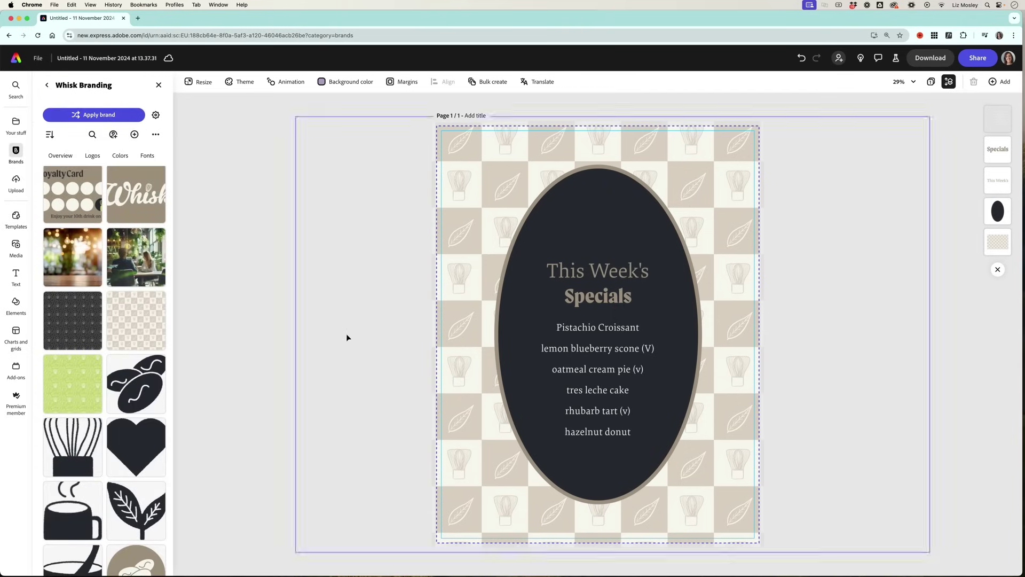
- Add the Whisk mortar and leaf icons, placing the mortar by the title and shrinking the leaf
{"action": "scroll", "coordinate": [118, 302], "scroll_direction": "down", "scroll_amount": 4}
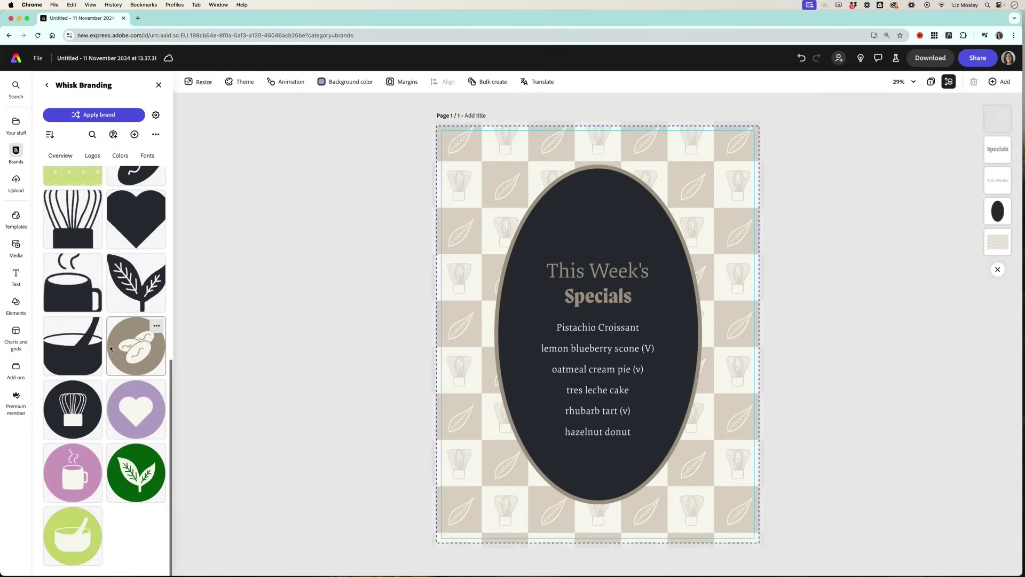
{"action": "left_click", "coordinate": [141, 488]}
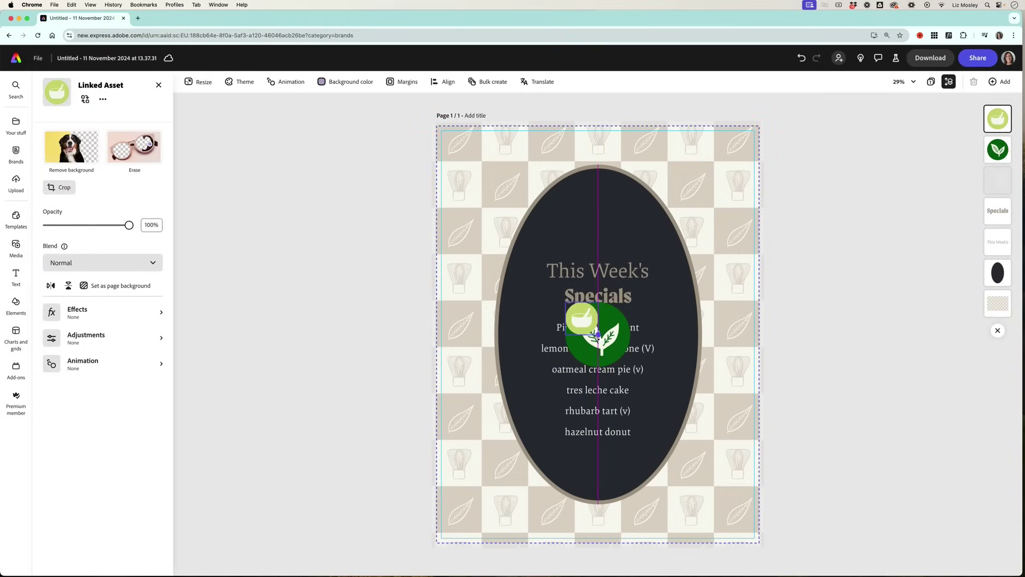
{"action": "left_click_drag", "start_coordinate": [588, 315], "coordinate": [549, 226]}
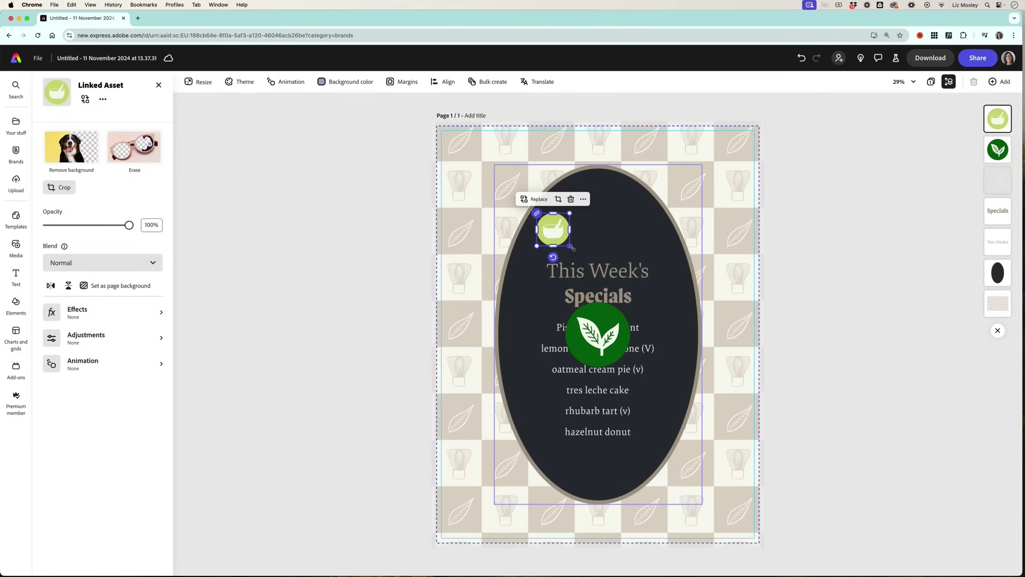
{"action": "left_click", "coordinate": [603, 336]}
{"action": "left_click_drag", "start_coordinate": [631, 303], "coordinate": [623, 484]}
{"action": "left_click", "coordinate": [800, 474]}
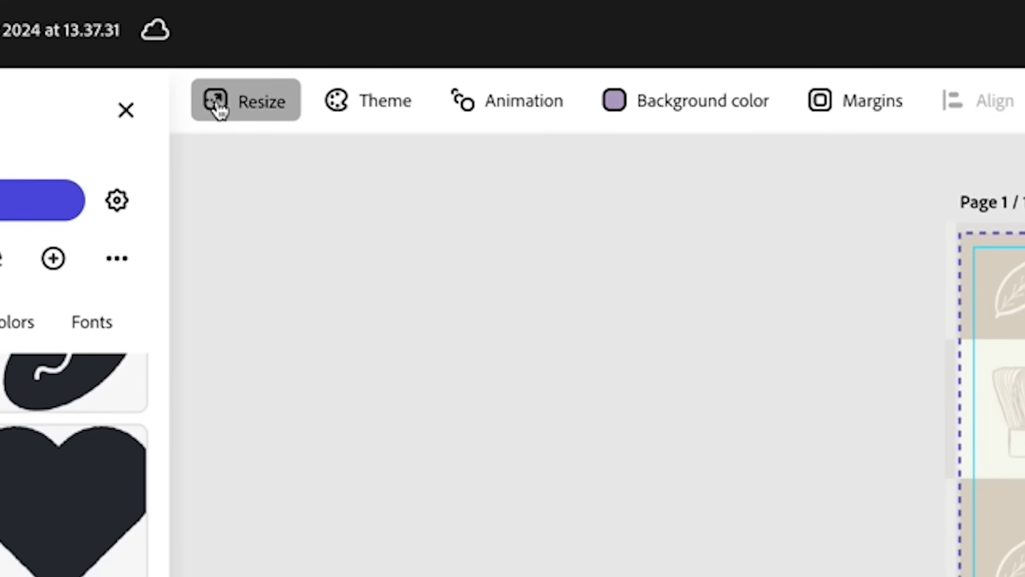
- Choose Instagram square post, Facebook post and Instagram story as resize sizes for the flyer
{"action": "left_click", "coordinate": [189, 84]}
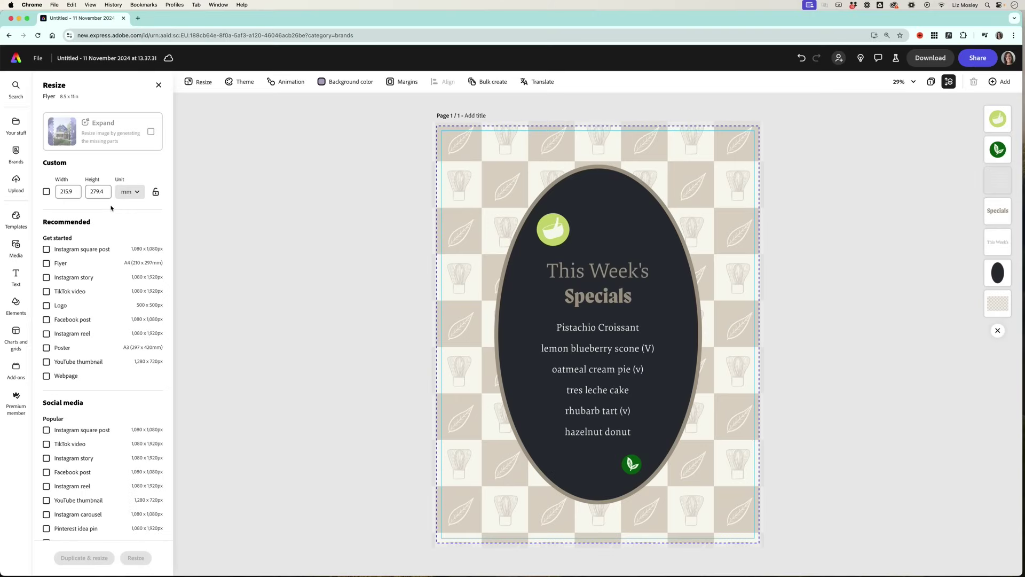
{"action": "scroll", "coordinate": [100, 358], "scroll_direction": "down", "scroll_amount": 3}
{"action": "scroll", "coordinate": [100, 358], "scroll_direction": "down", "scroll_amount": 5}
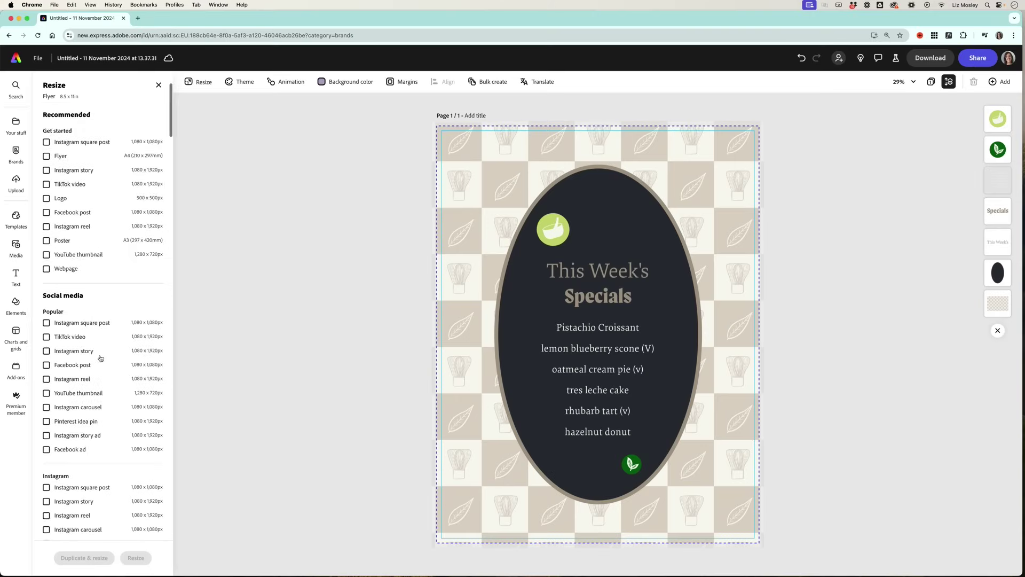
{"action": "scroll", "coordinate": [101, 358], "scroll_direction": "down", "scroll_amount": 1}
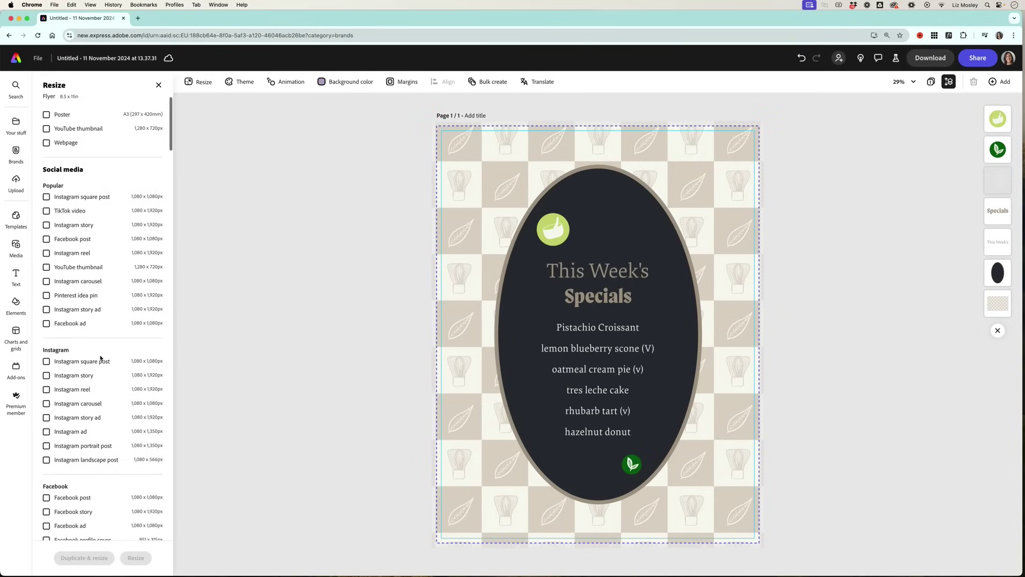
{"action": "left_click", "coordinate": [46, 361]}
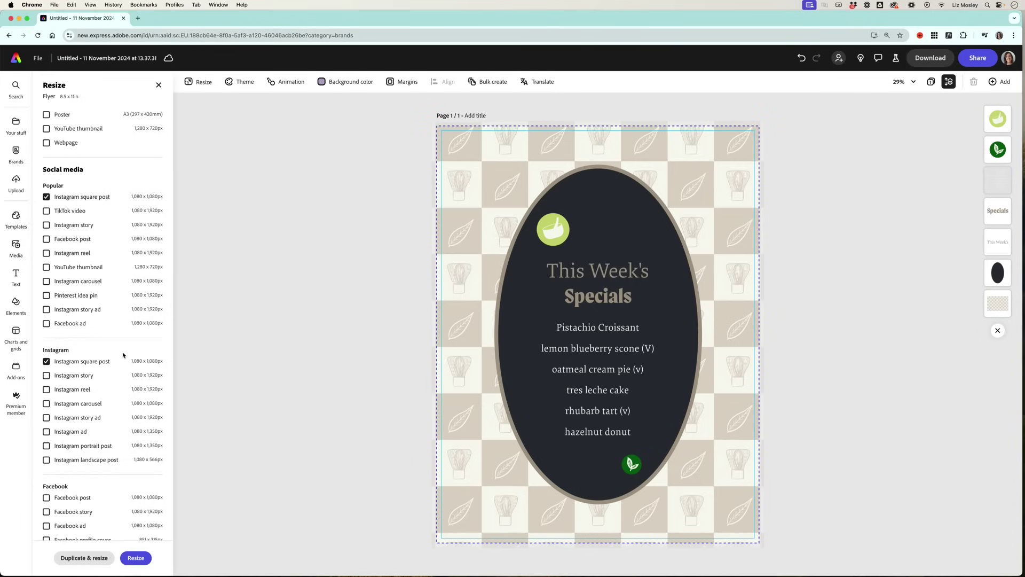
{"action": "scroll", "coordinate": [80, 299], "scroll_direction": "up", "scroll_amount": 3}
{"action": "left_click", "coordinate": [46, 329]}
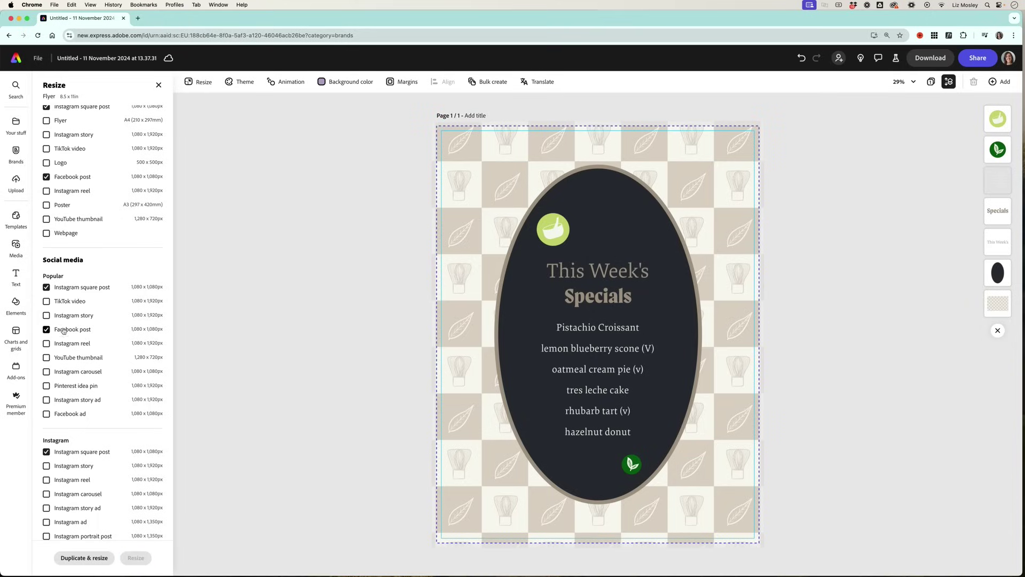
{"action": "left_click", "coordinate": [47, 315]}
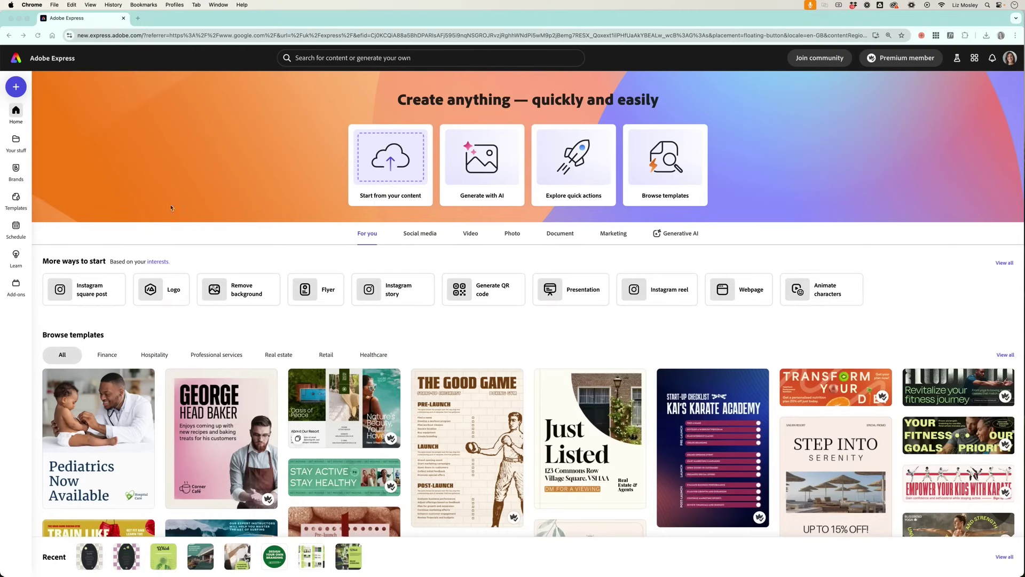
- Create a blank 1080 × 1350 px Instagram portrait post by searching 'Instagram p'
{"action": "left_click", "coordinate": [16, 88]}
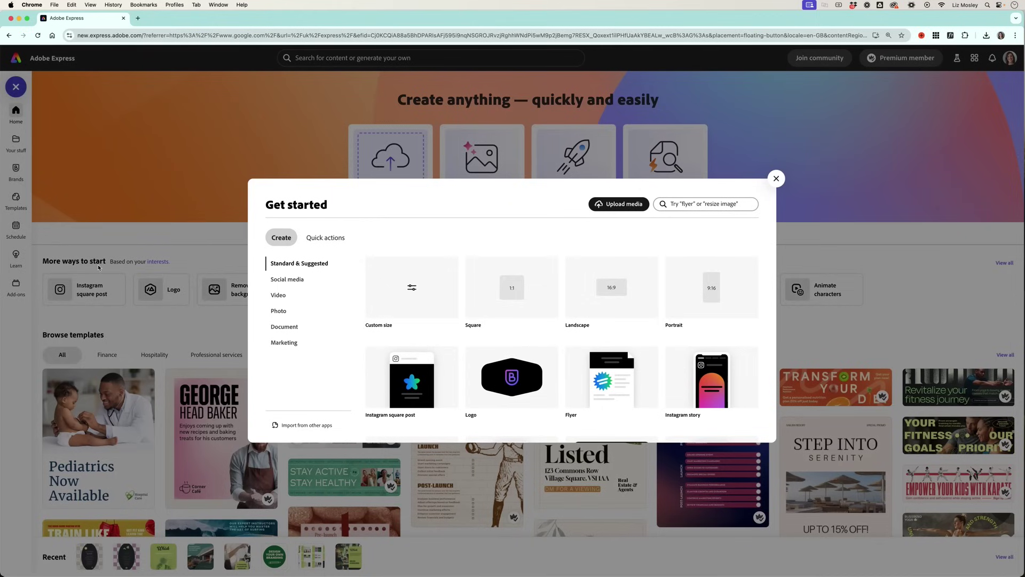
{"action": "left_click", "coordinate": [684, 204]}
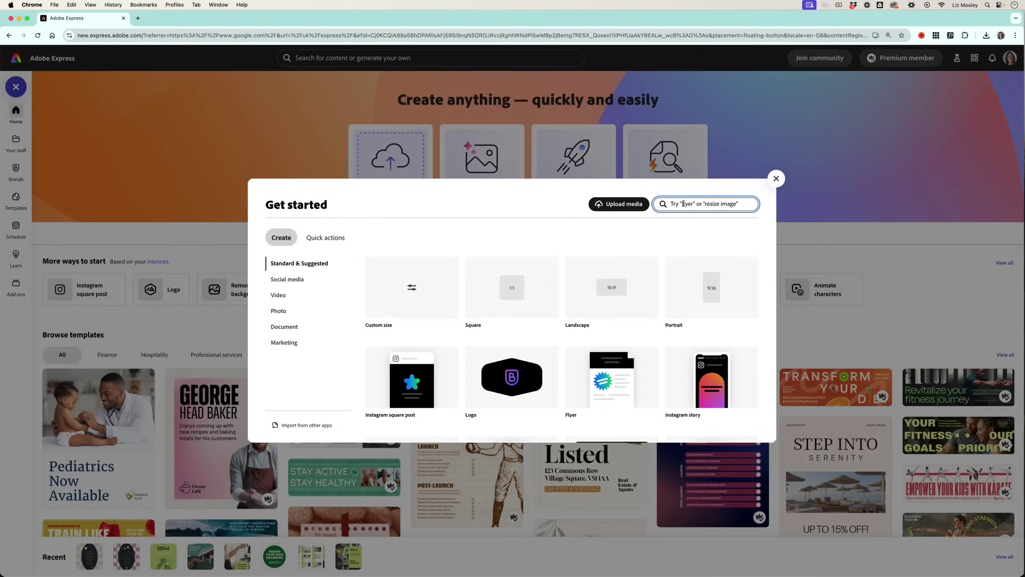
{"action": "type", "text": "Instagram po"}
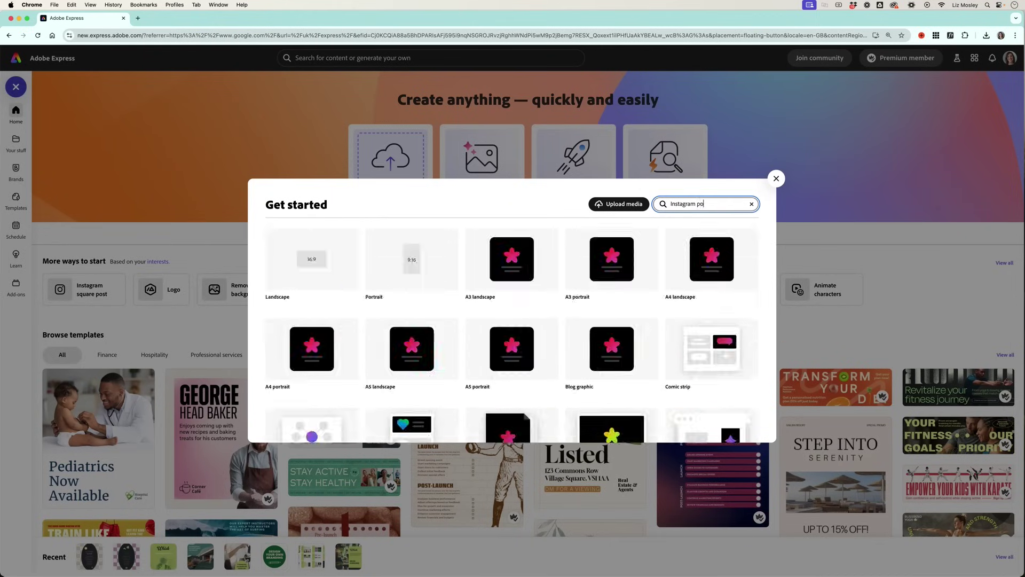
{"action": "left_click", "coordinate": [605, 273]}
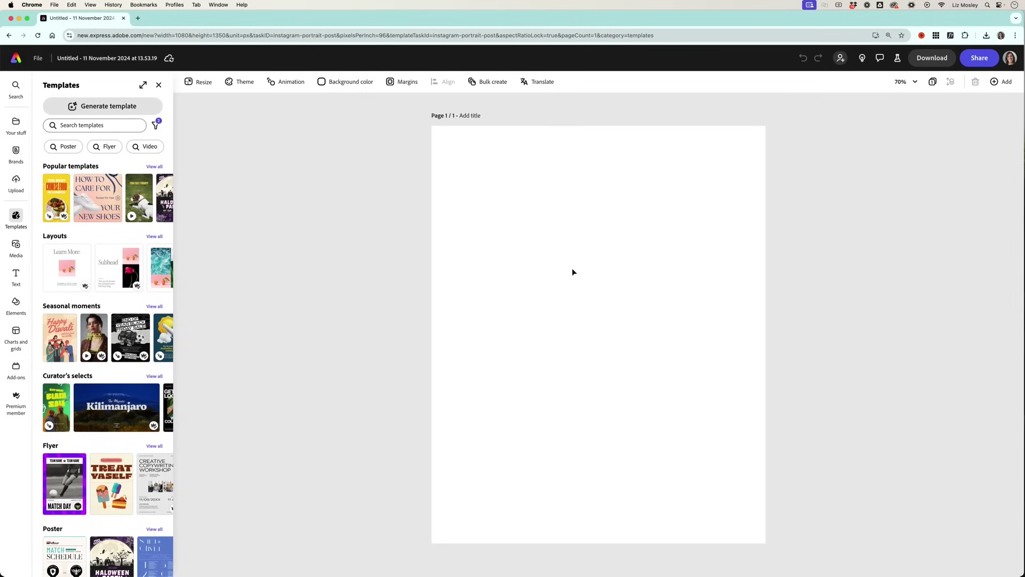
- Set the page background to the charcoal Whisk brand colour and place the Whisk logo at the top
{"action": "left_click", "coordinate": [347, 82]}
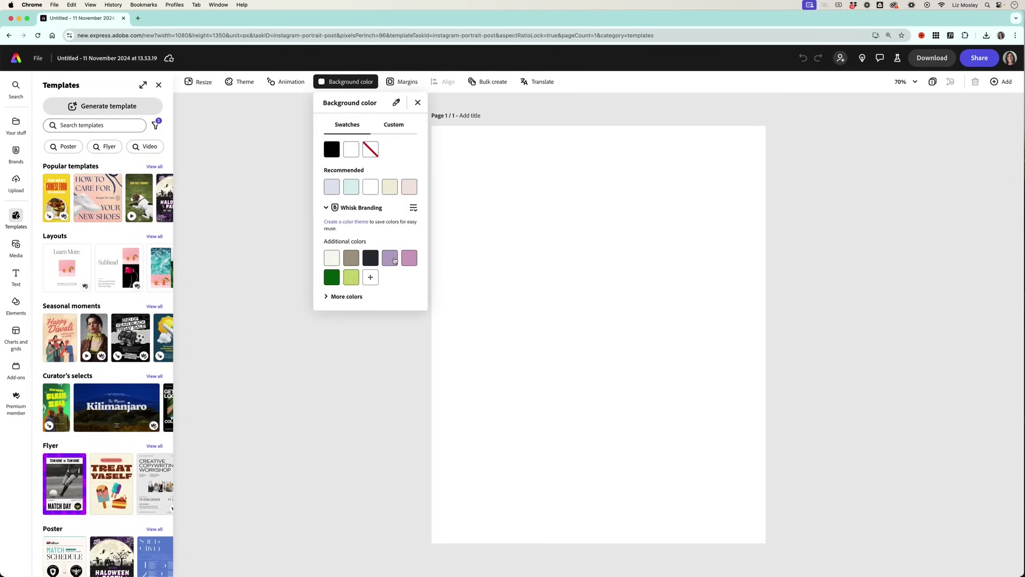
{"action": "left_click", "coordinate": [372, 261]}
{"action": "left_click", "coordinate": [390, 364]}
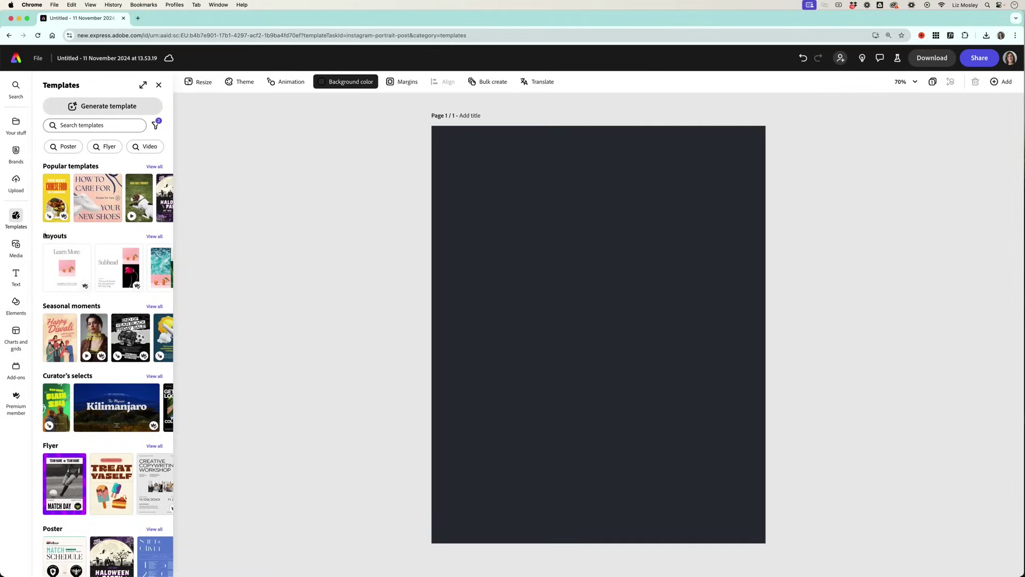
{"action": "left_click", "coordinate": [16, 155]}
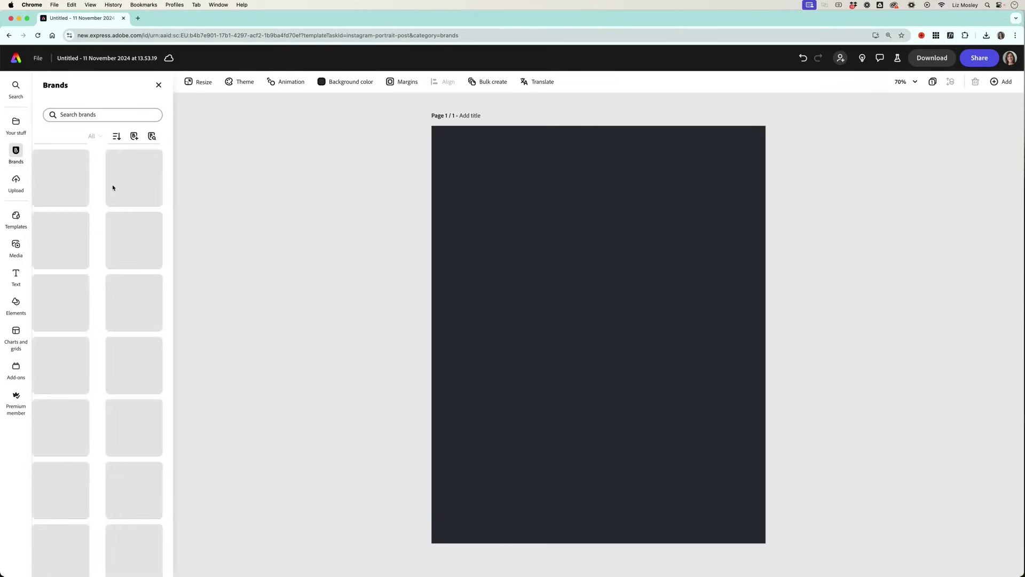
{"action": "left_click_drag", "start_coordinate": [113, 188], "coordinate": [645, 198]}
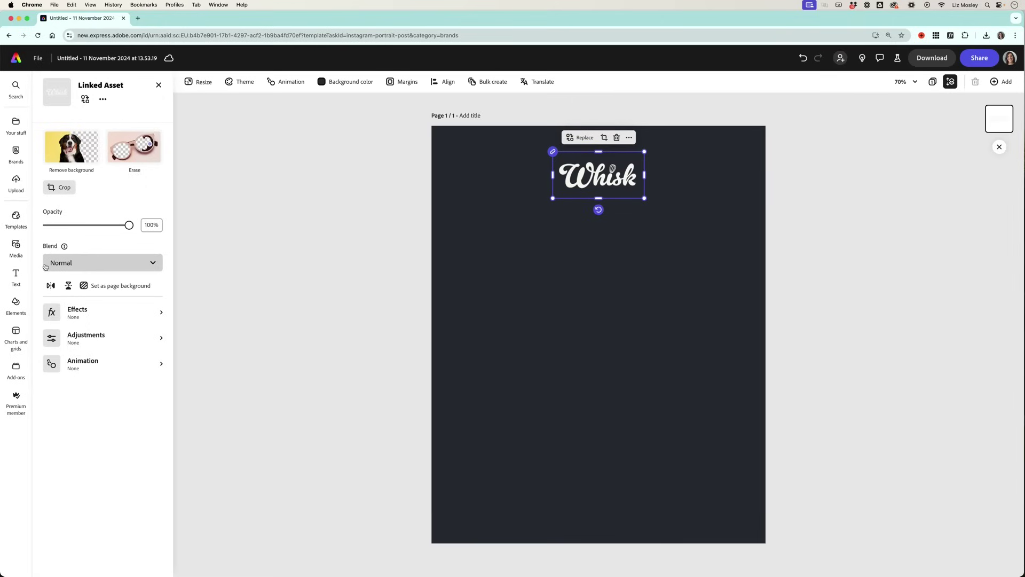
- Search elements for 'review stars' and place the grey five-star graphic below the logo
{"action": "left_click", "coordinate": [29, 314]}
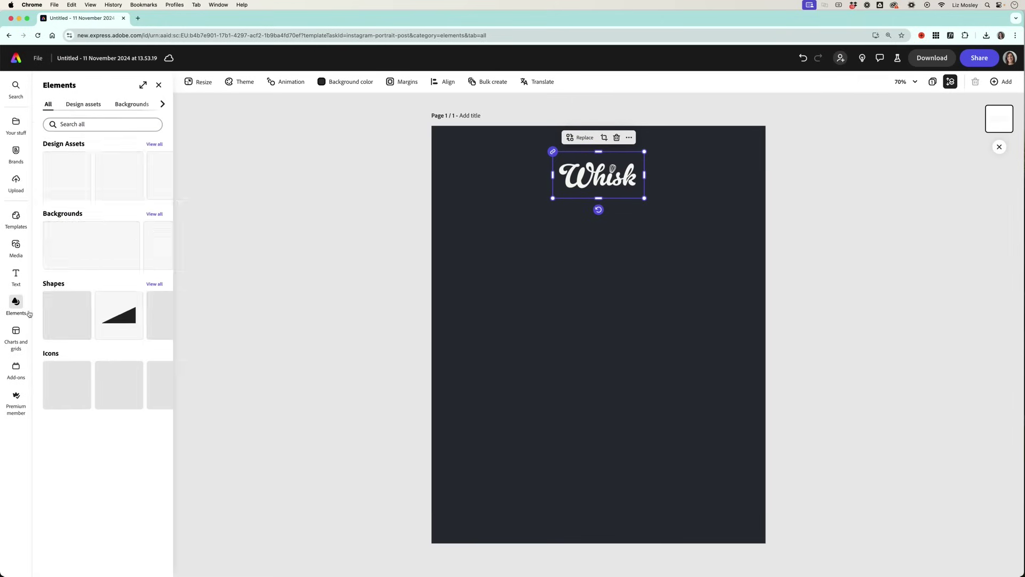
{"action": "left_click", "coordinate": [117, 128]}
{"action": "type", "text": "review stars"}
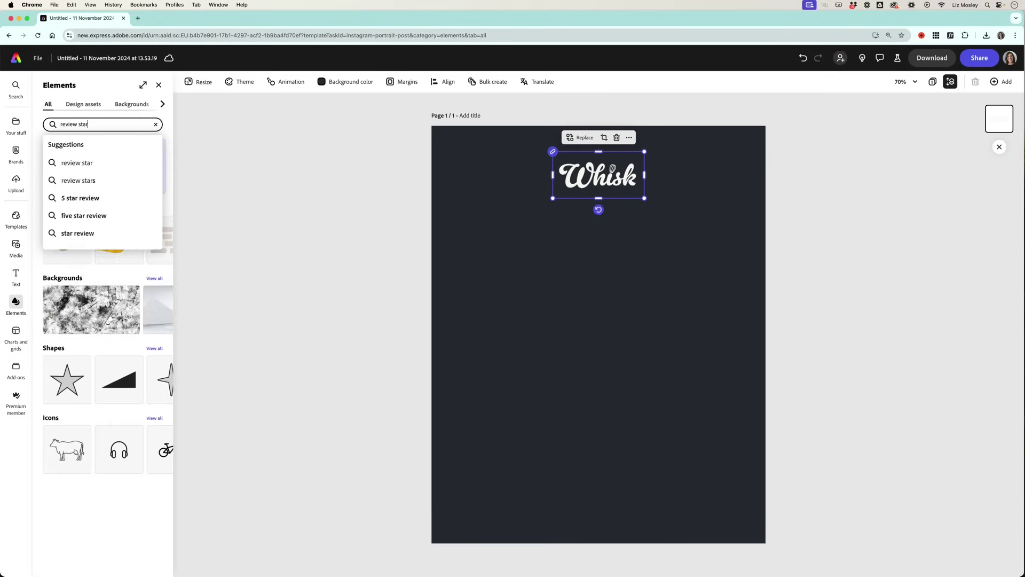
{"action": "key", "text": "Return"}
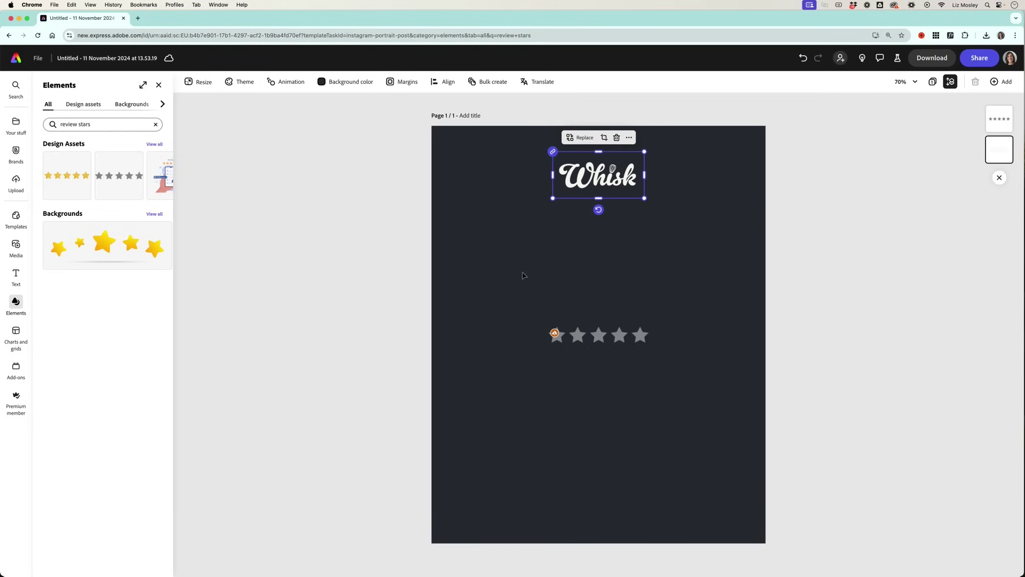
{"action": "mouse_move", "coordinate": [599, 335]}
{"action": "left_mouse_down"}
{"action": "mouse_move", "coordinate": [556, 265]}
{"action": "mouse_move", "coordinate": [656, 281]}
{"action": "mouse_move", "coordinate": [620, 251]}
{"action": "mouse_move", "coordinate": [598, 259]}
{"action": "left_mouse_up"}
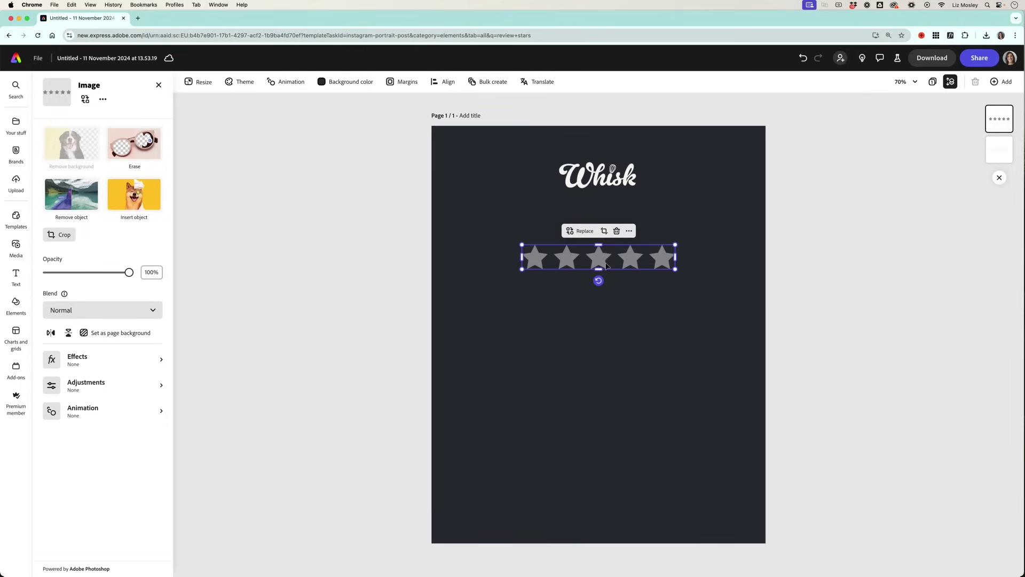
- Give the stars a custom duotone with light green shadows and highlights, nudging them slightly up
{"action": "left_click", "coordinate": [90, 363]}
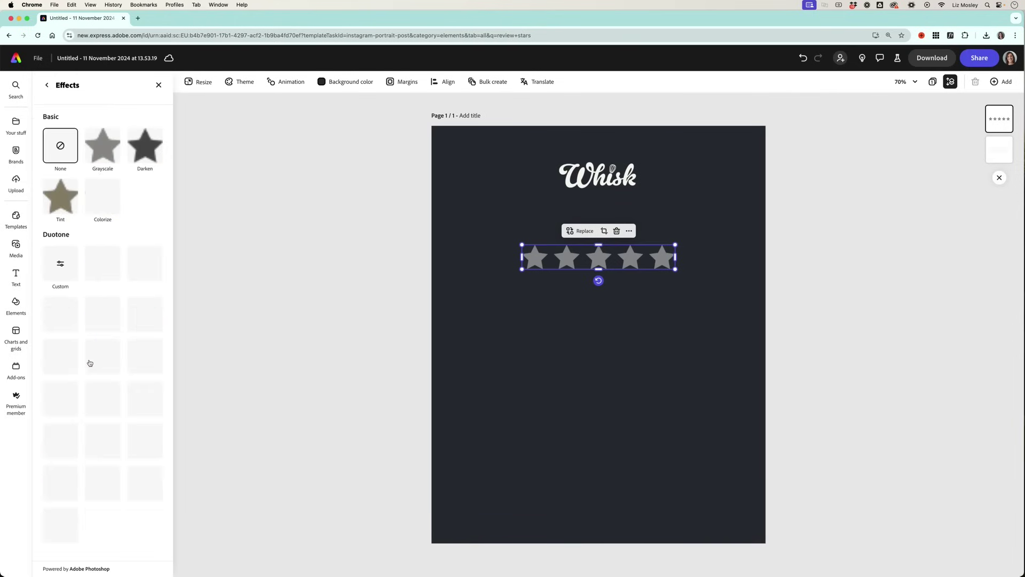
{"action": "left_click", "coordinate": [60, 265]}
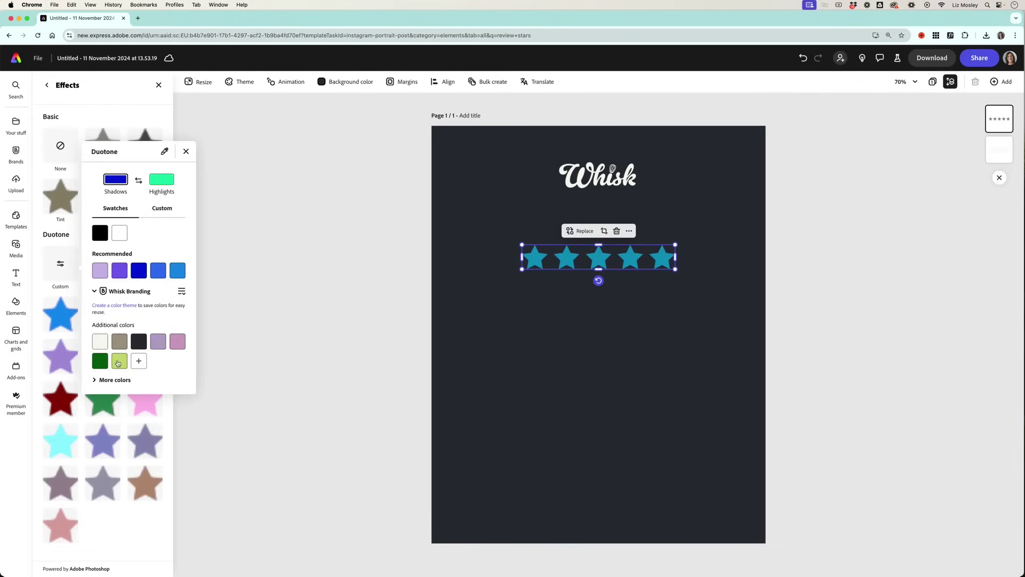
{"action": "left_click", "coordinate": [120, 361]}
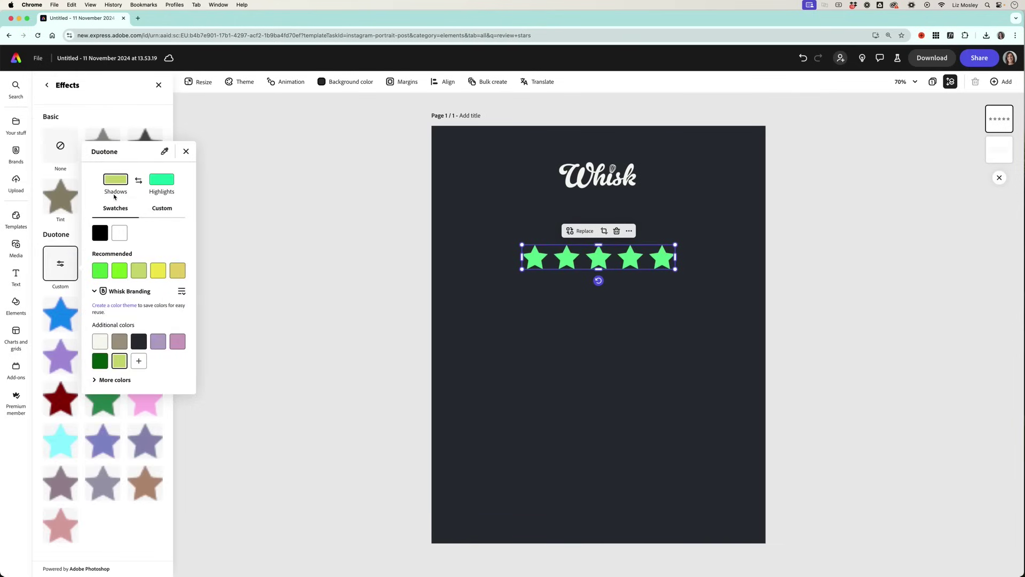
{"action": "left_click", "coordinate": [159, 185]}
{"action": "left_click", "coordinate": [120, 362]}
{"action": "left_click", "coordinate": [287, 292]}
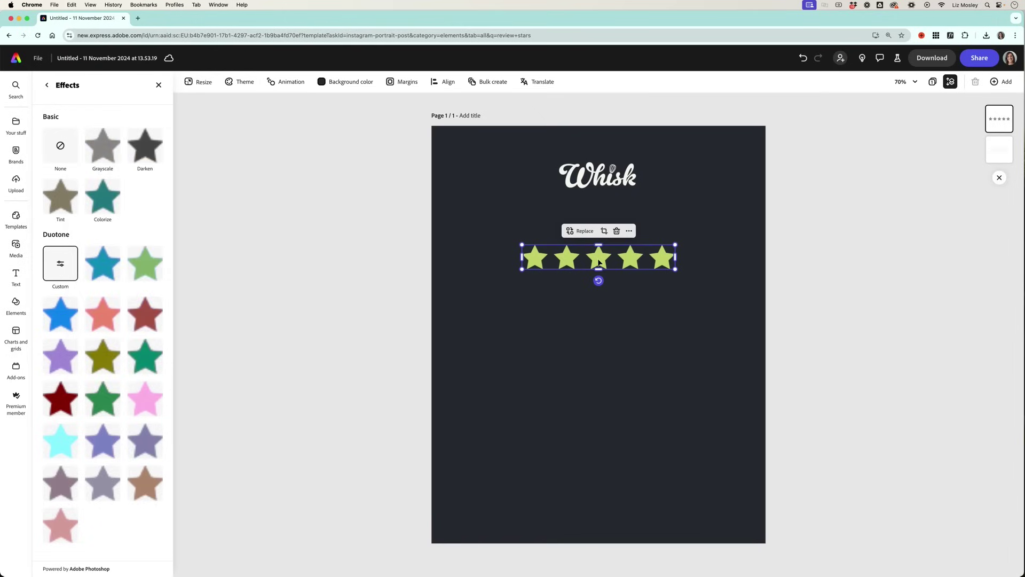
{"action": "left_click_drag", "start_coordinate": [599, 261], "coordinate": [598, 249]}
- Add a text box in Elena Basic below the stars and paste the customer's matcha review quote
{"action": "left_click", "coordinate": [15, 275]}
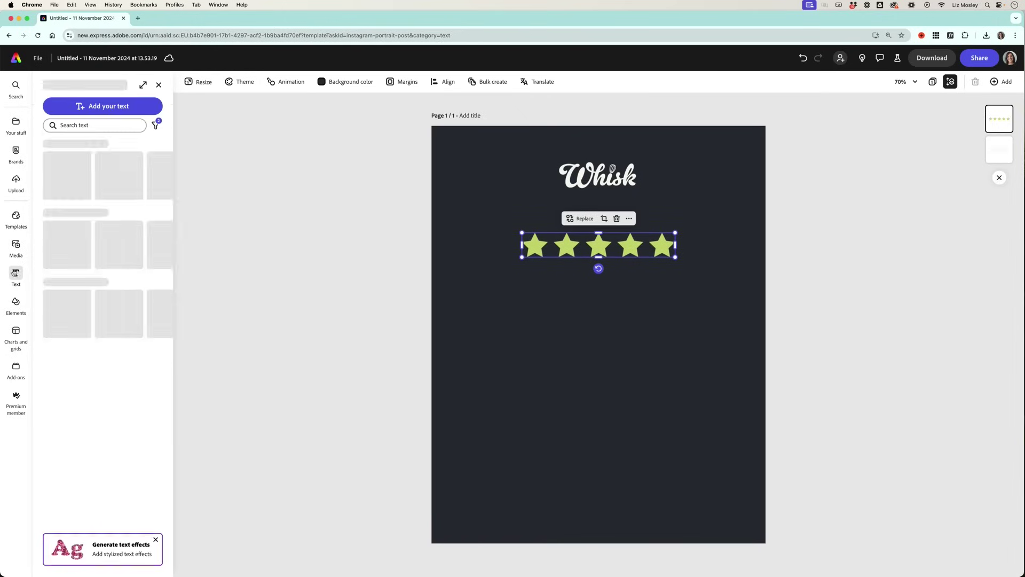
{"action": "left_click", "coordinate": [107, 106]}
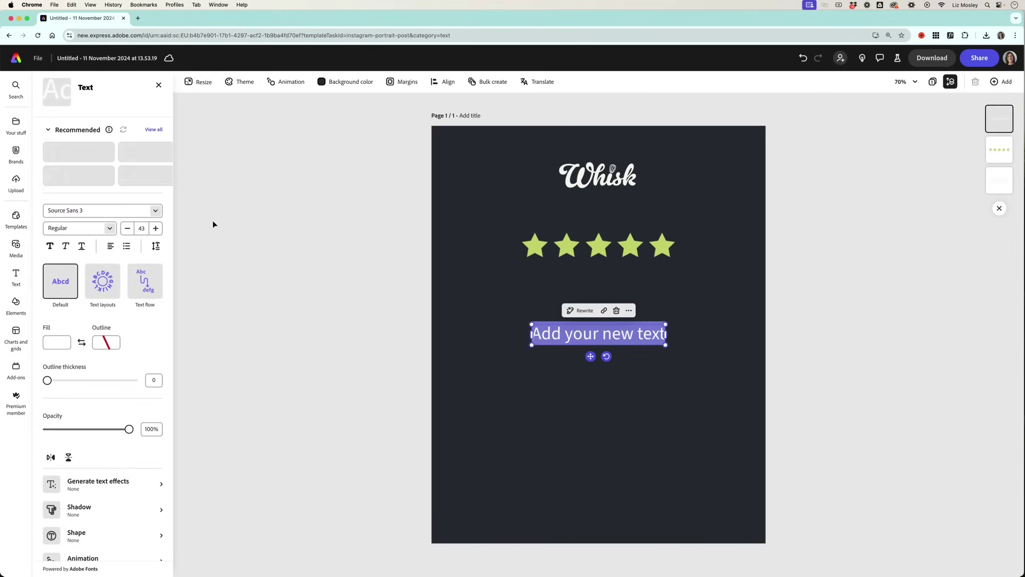
{"action": "left_click", "coordinate": [155, 210]}
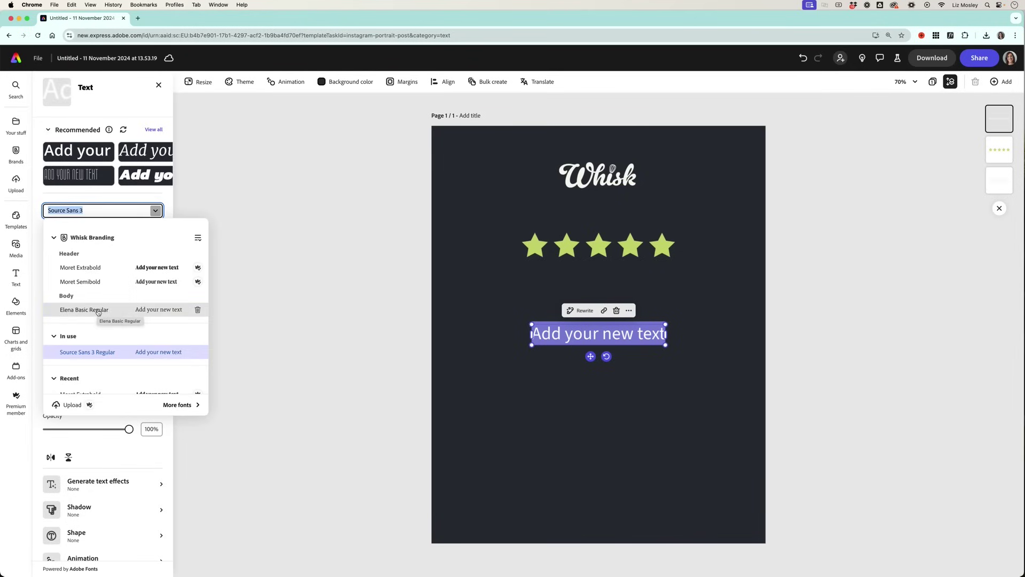
{"action": "left_click", "coordinate": [99, 311]}
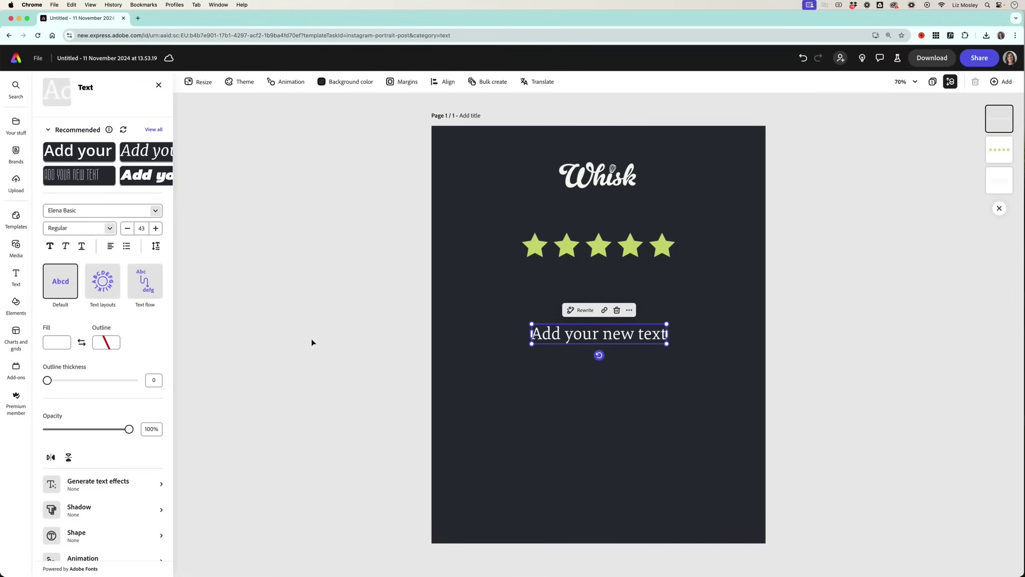
{"action": "type", "text": "\"If you’re a matcha fan (or even if you’re not), Whisk is a must-visit! The vibe is so warm and inviting, it’s the perfect place to relax or work. I love how they experiment with different ingredients – the Chili Matcha Hot Chocolate was surprisingly spicy and soothing all at once. I’m always eager to see what new creation they have on the menu. It’s clear they put a lot of love and creativity into every drink.\""}
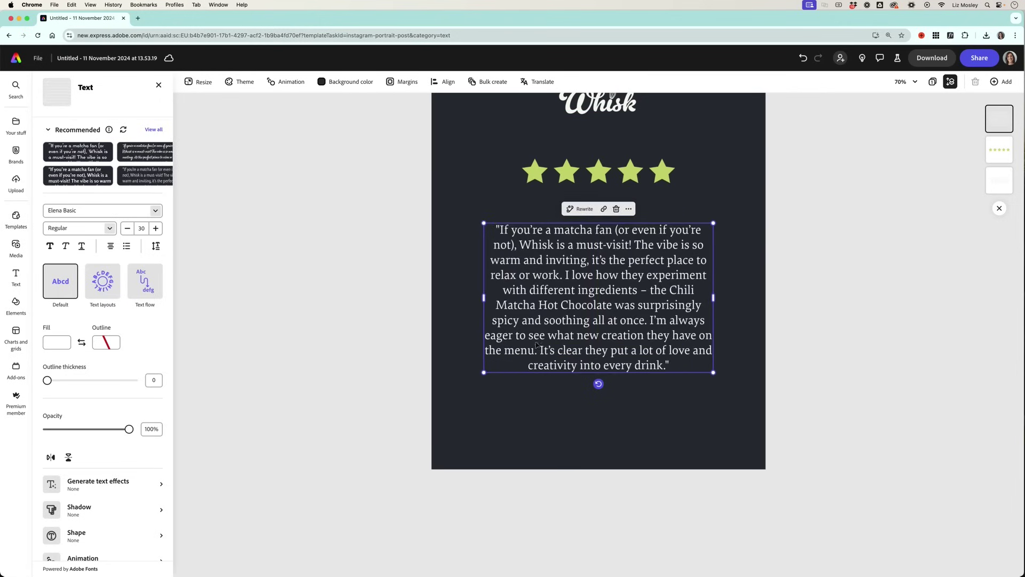
{"action": "left_click", "coordinate": [380, 341]}
- Copy the quote into a new text box below it, type 'Laura G', and enlarge it
{"action": "left_click", "coordinate": [543, 342]}
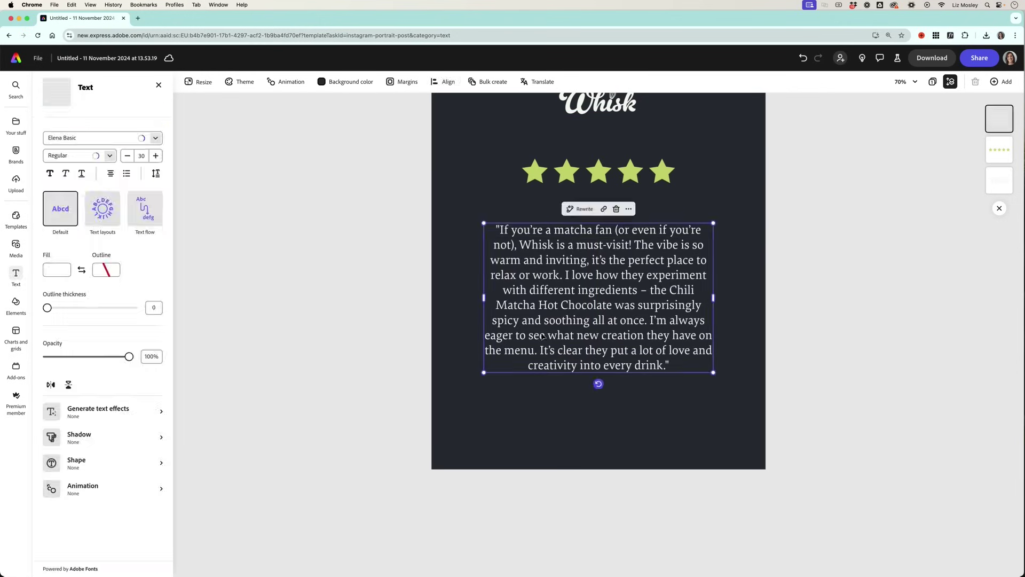
{"action": "left_click_drag", "start_coordinate": [542, 346], "coordinate": [608, 363]}
{"action": "type", "text": "Laura G"}
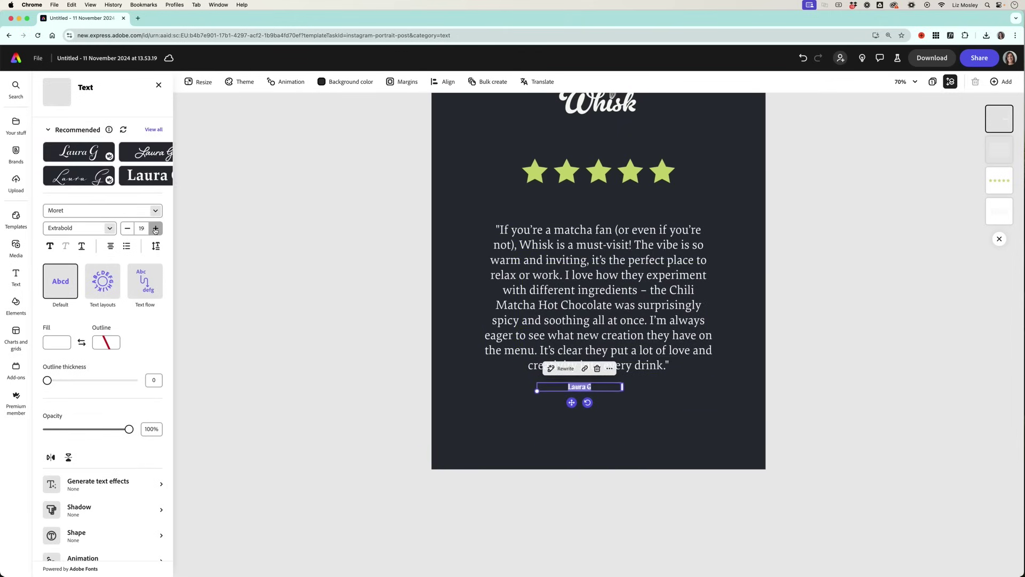
{"action": "left_click", "coordinate": [156, 228]}
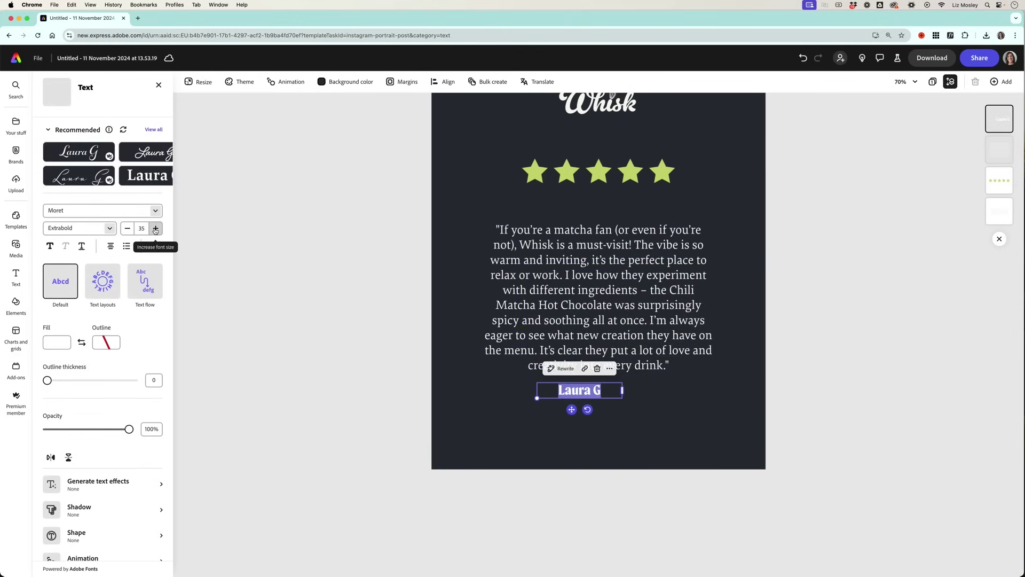
{"action": "left_click", "coordinate": [57, 345]}
{"action": "left_click", "coordinate": [109, 418]}
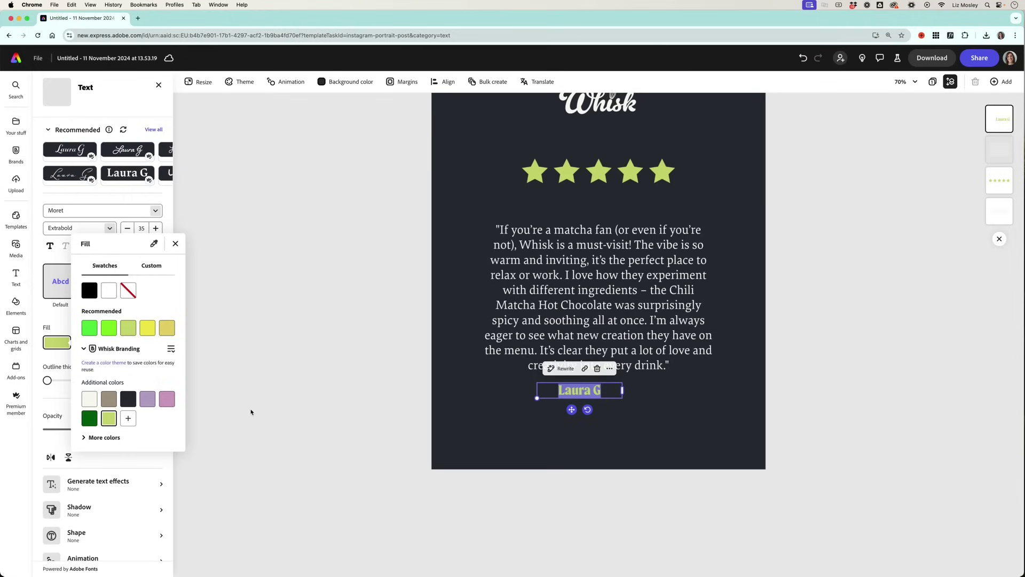
{"action": "left_click", "coordinate": [251, 412]}
{"action": "left_click_drag", "start_coordinate": [584, 394], "coordinate": [593, 415]}
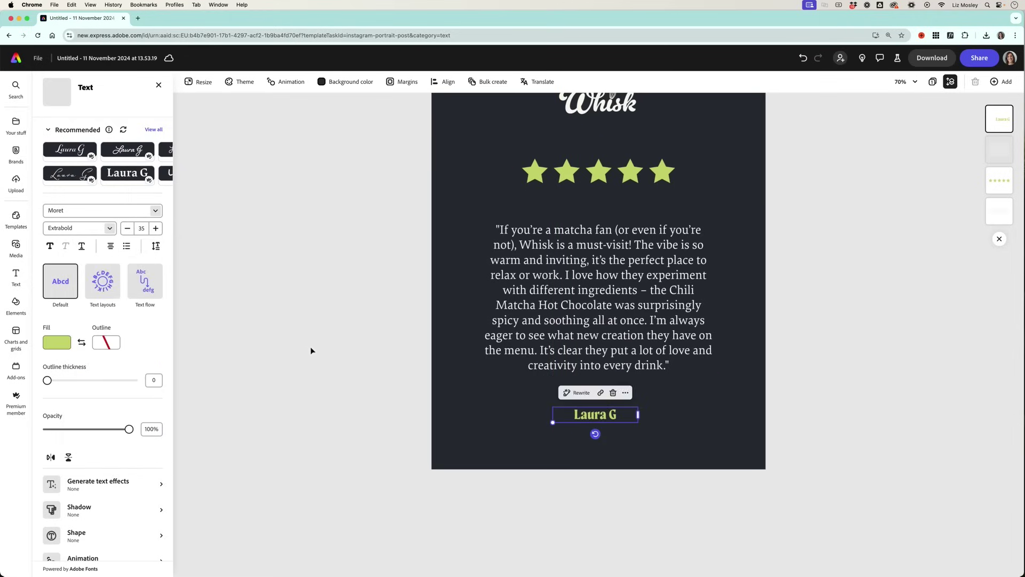
{"action": "key", "text": "Escape"}
{"action": "scroll", "coordinate": [860, 249], "scroll_direction": "up", "scroll_amount": 2}
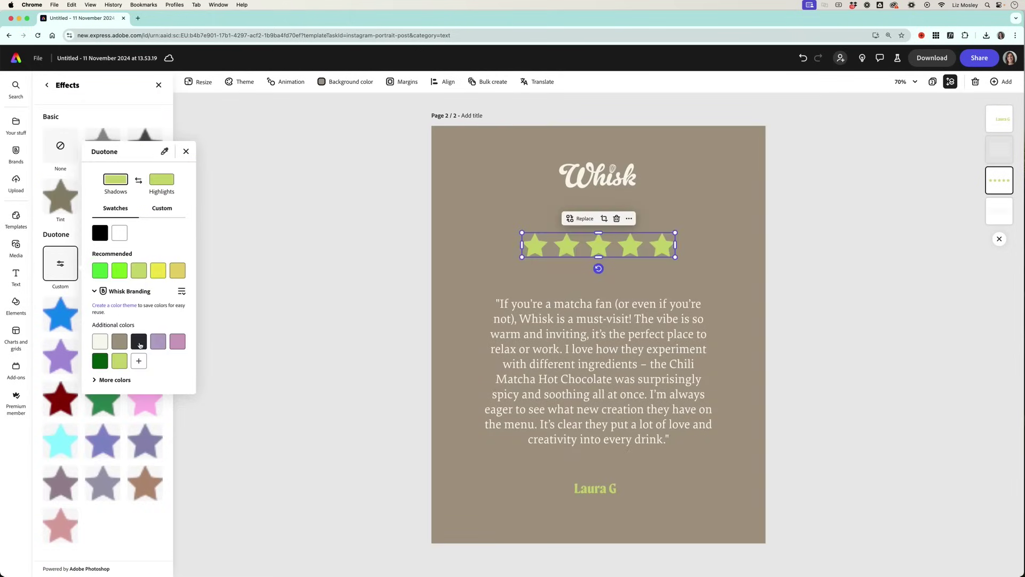
- Set the stars' duotone shadows and highlights to dark charcoal
{"action": "left_click", "coordinate": [139, 346]}
{"action": "left_click", "coordinate": [162, 180]}
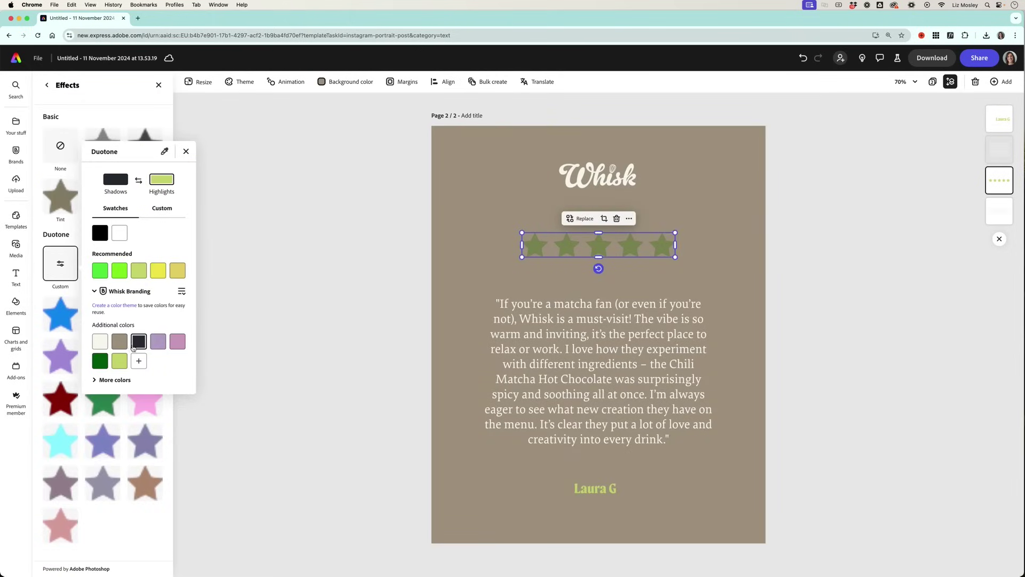
{"action": "left_click", "coordinate": [137, 346]}
- Make the Laura G name on the taupe page dark charcoal
{"action": "left_click", "coordinate": [580, 490]}
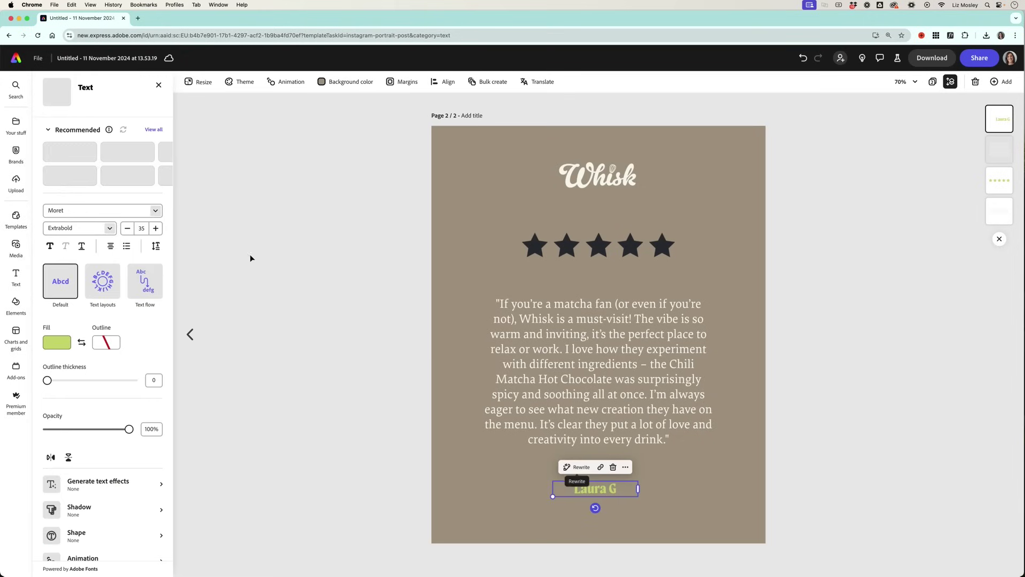
{"action": "left_click", "coordinate": [57, 343]}
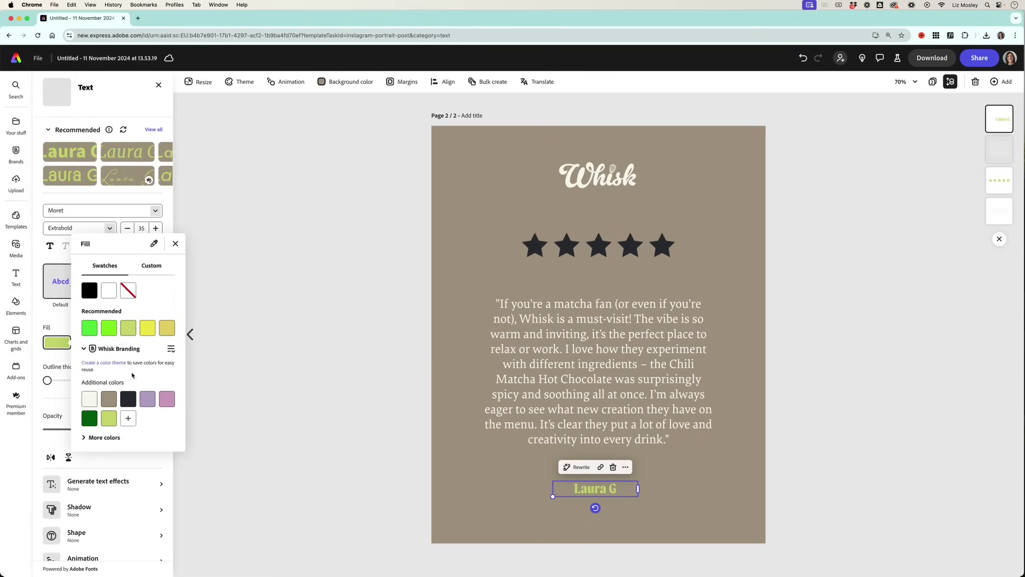
{"action": "left_click", "coordinate": [128, 398]}
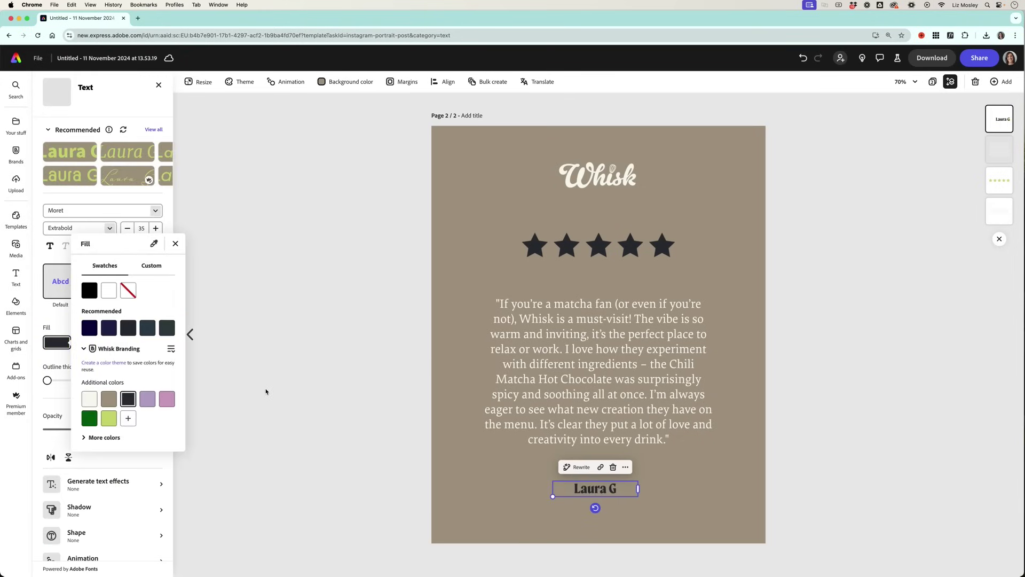
{"action": "left_click", "coordinate": [266, 392]}
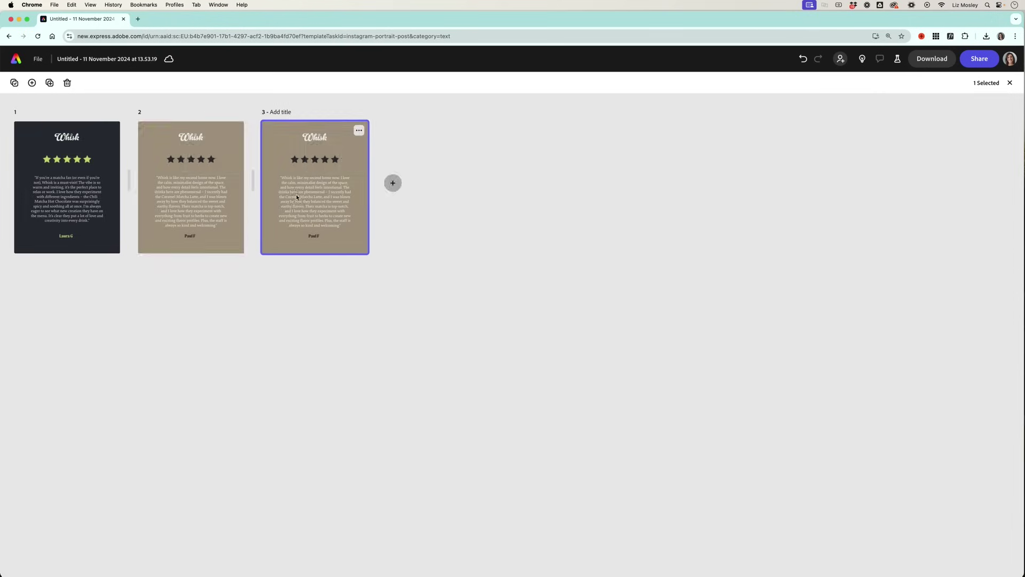
- On page 3, make the background lime green and the review text dark charcoal
{"action": "double_click", "coordinate": [341, 210]}
{"action": "left_click", "coordinate": [347, 82]}
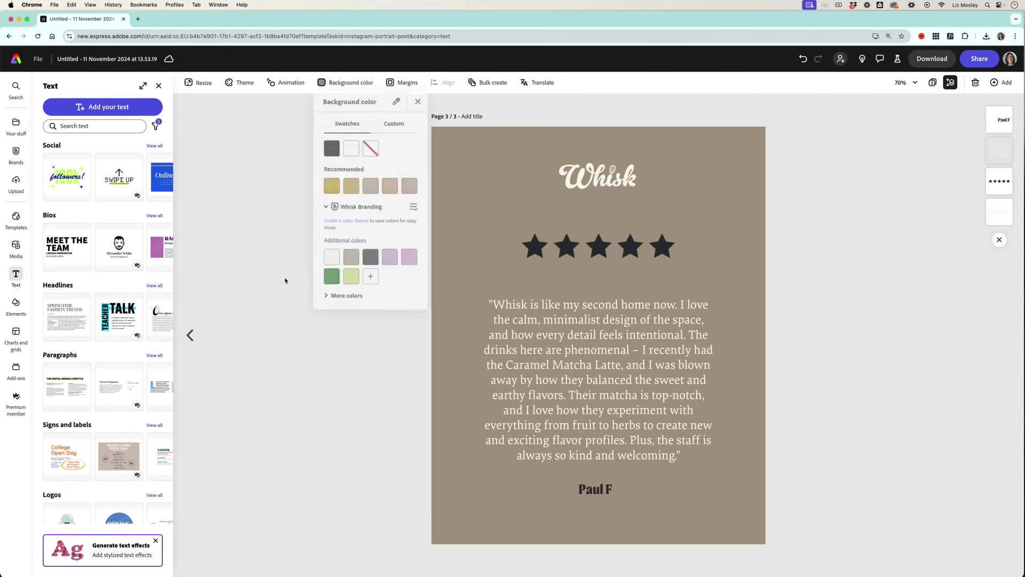
{"action": "left_click", "coordinate": [357, 277]}
{"action": "left_click", "coordinate": [602, 378]}
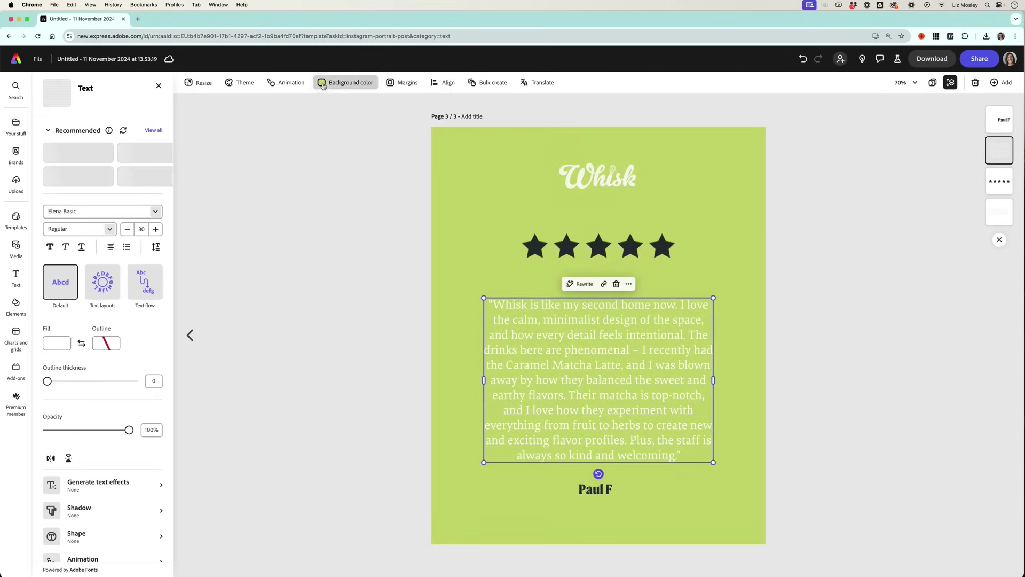
{"action": "left_click", "coordinate": [68, 345]}
{"action": "left_click", "coordinate": [130, 400]}
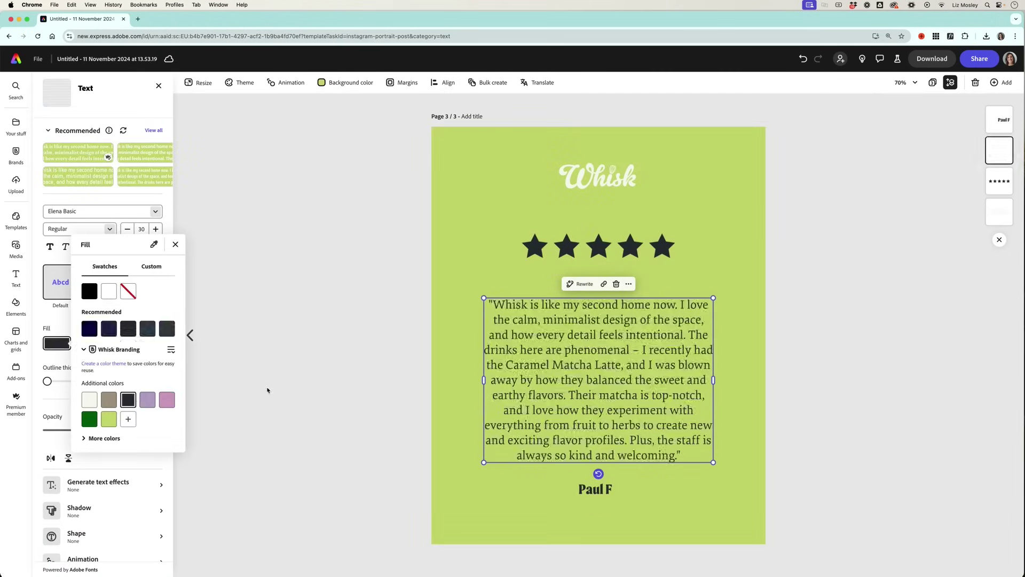
{"action": "left_click", "coordinate": [594, 255]}
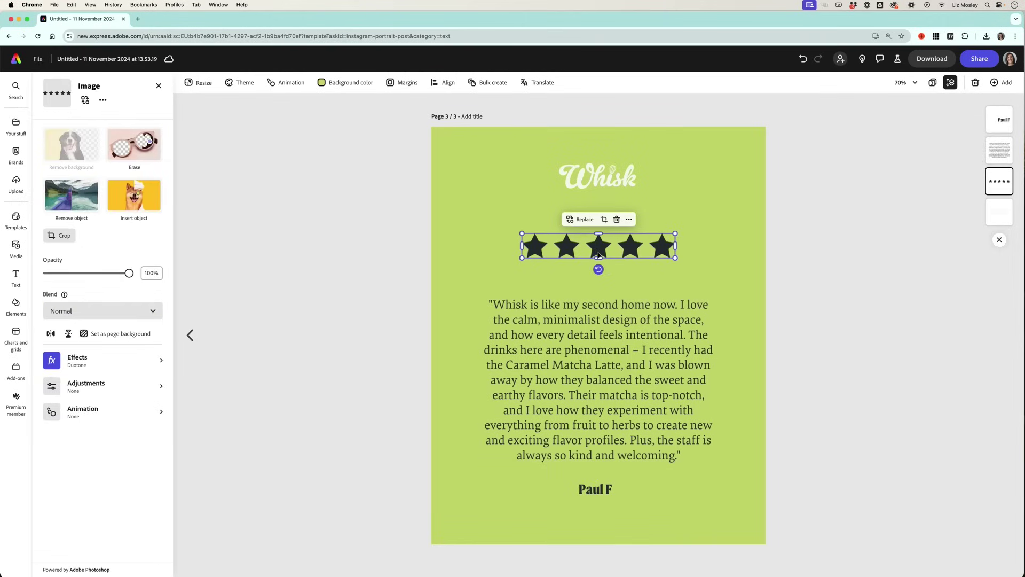
{"action": "left_click", "coordinate": [346, 83]}
{"action": "key", "text": "super+z"}
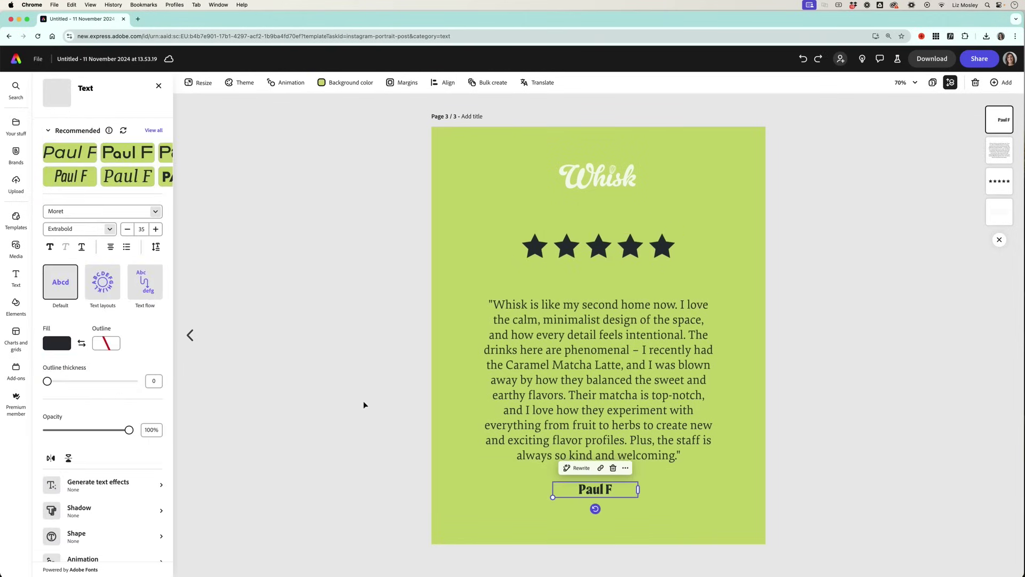
{"action": "left_click", "coordinate": [62, 347]}
{"action": "left_click", "coordinate": [96, 421]}
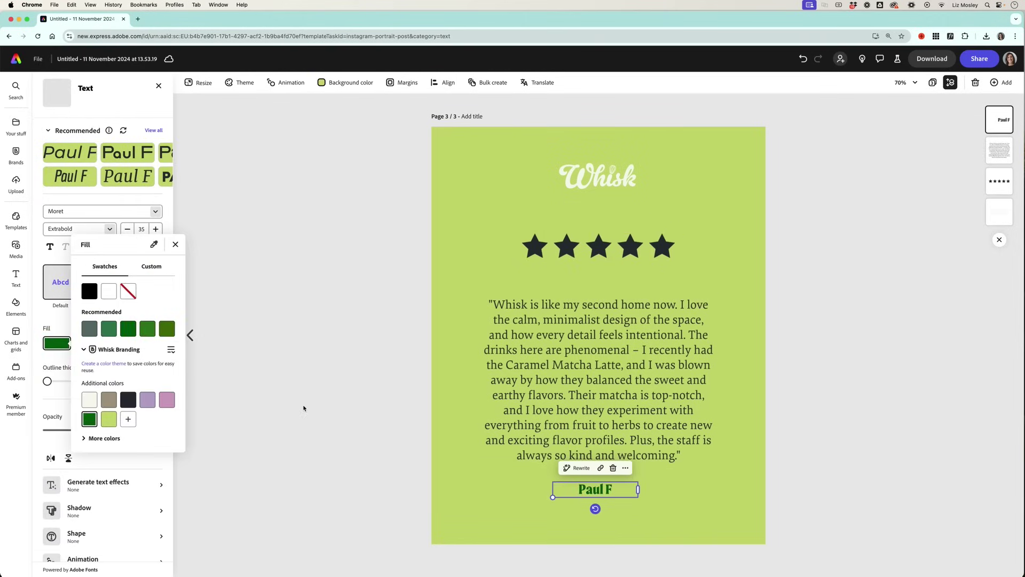
- Make the stars dark green with a custom duotone, then view all three pages
{"action": "left_click", "coordinate": [577, 249]}
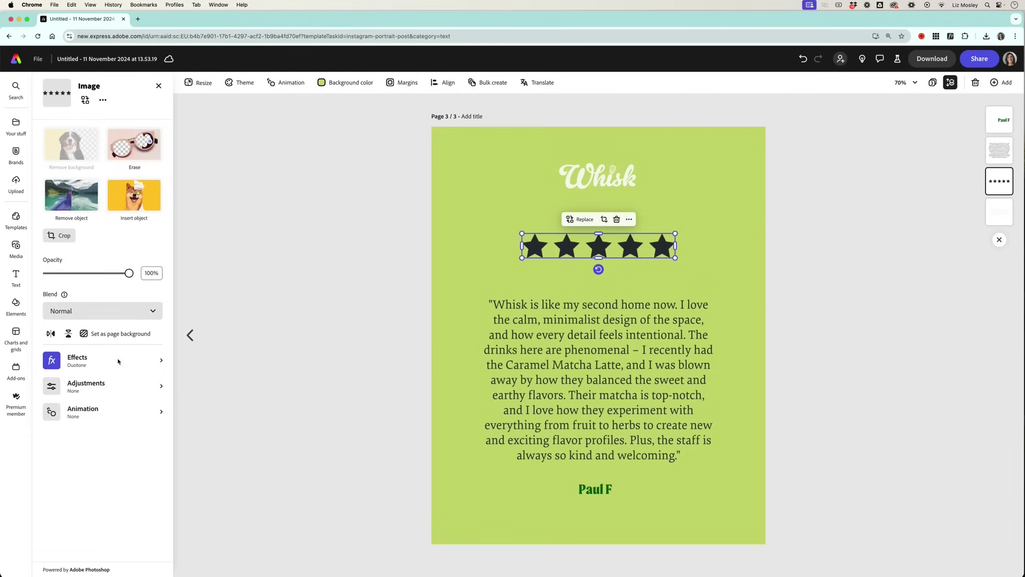
{"action": "left_click", "coordinate": [118, 363]}
{"action": "left_click", "coordinate": [70, 254]}
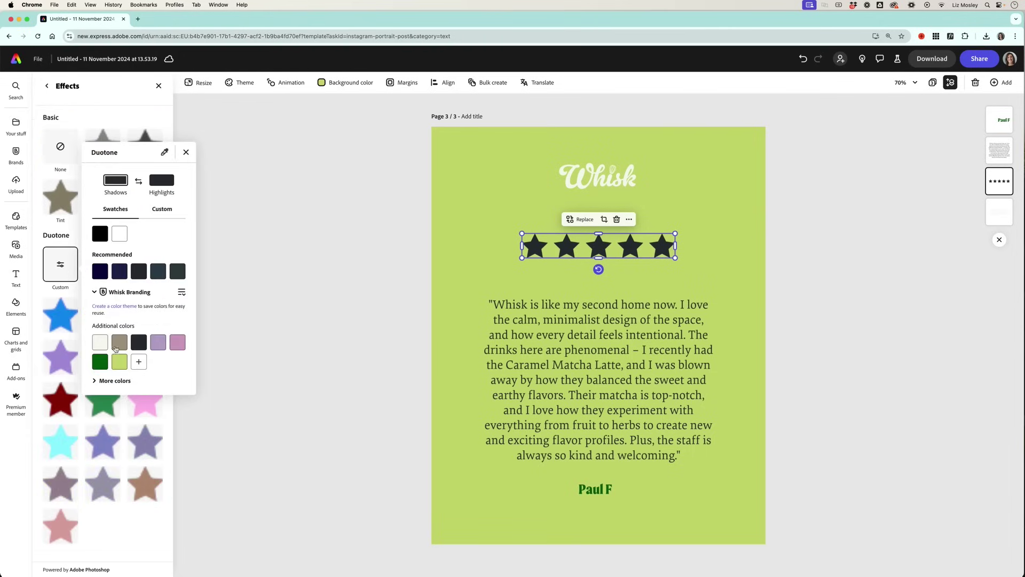
{"action": "left_click", "coordinate": [100, 361]}
{"action": "left_click", "coordinate": [346, 275]}
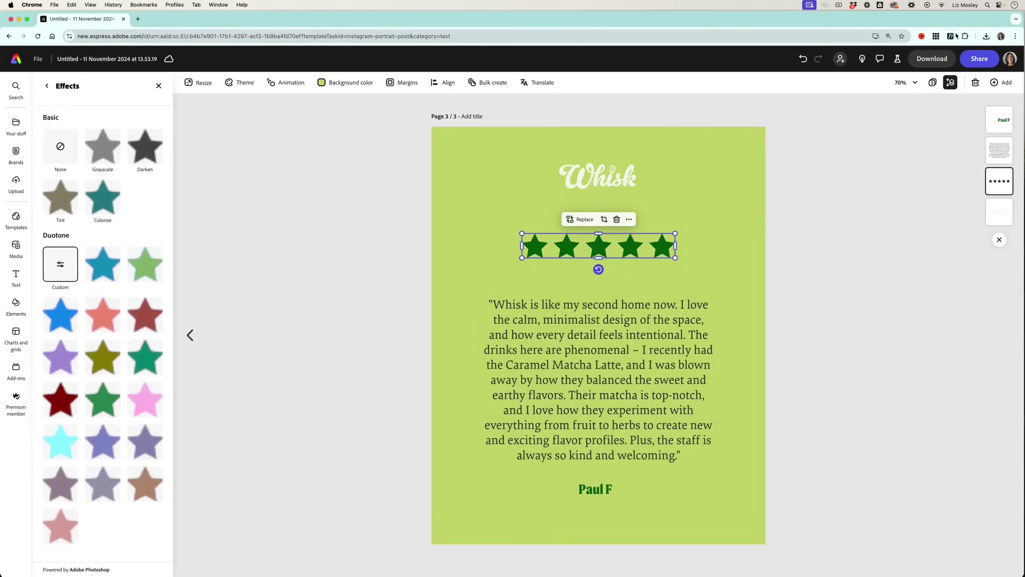
{"action": "left_click", "coordinate": [932, 83]}
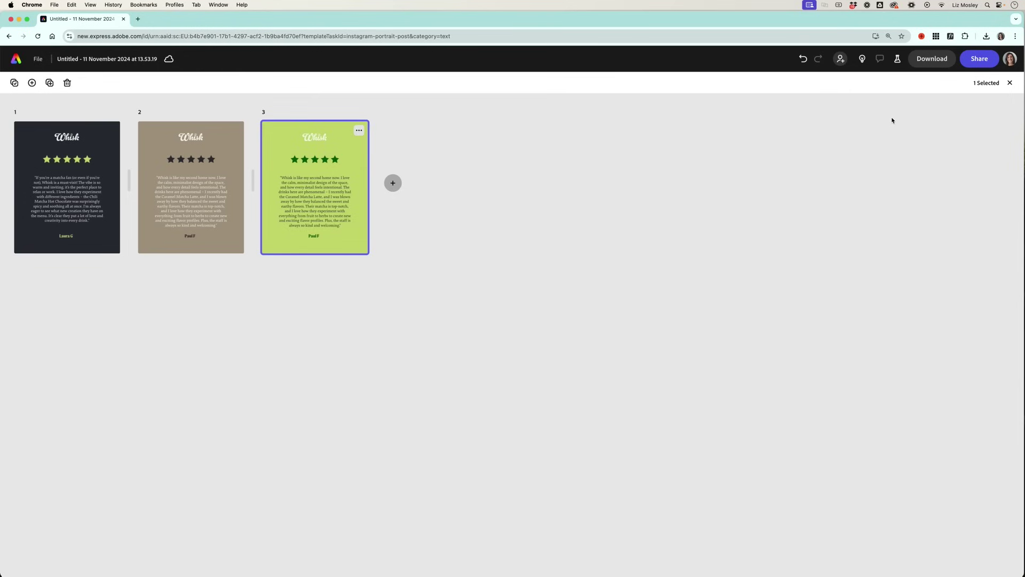
- Make a template named 'Whisk Testimonials' from the design, saved to Whisk Branding
{"action": "left_click", "coordinate": [985, 62]}
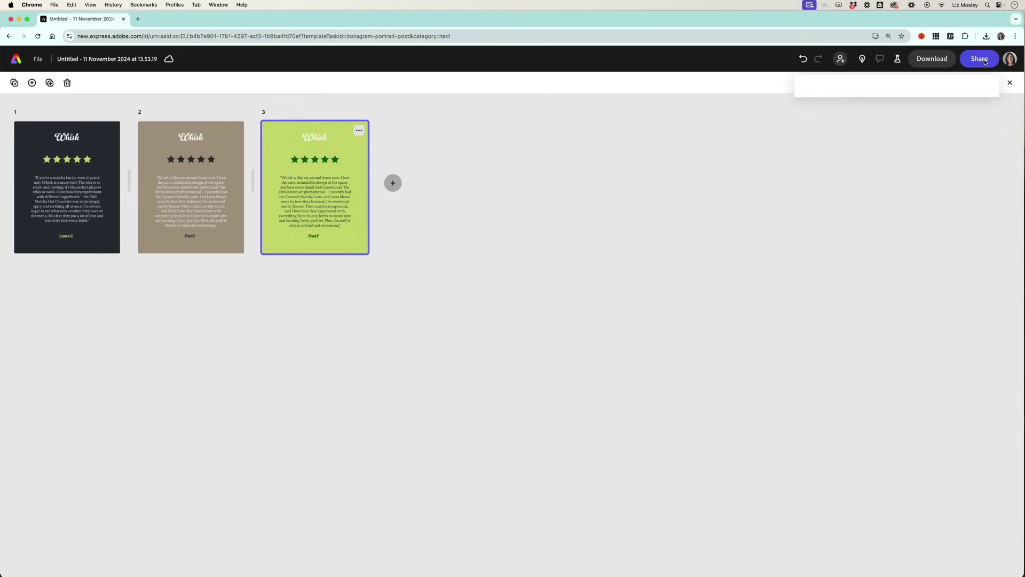
{"action": "left_click", "coordinate": [881, 346]}
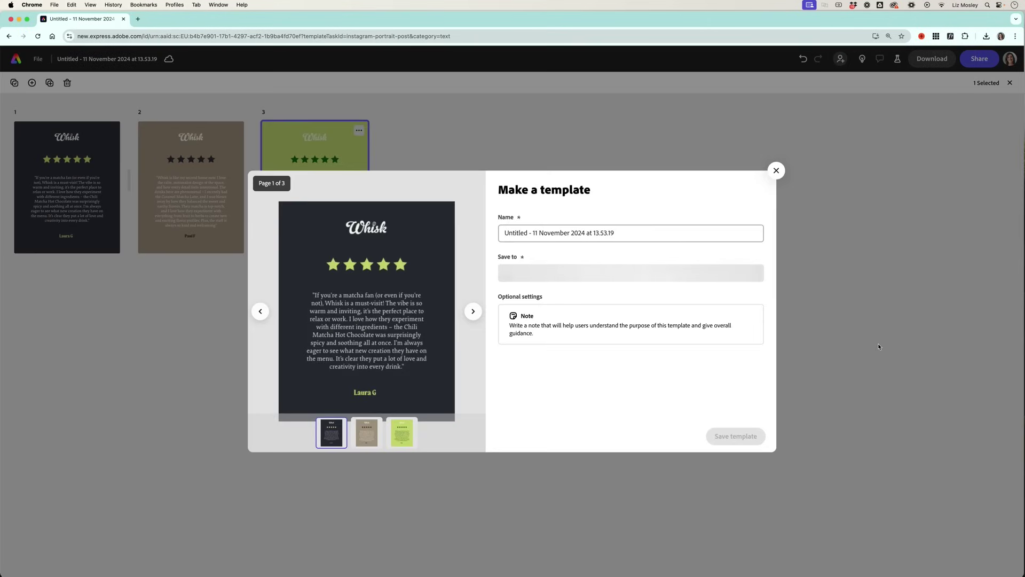
{"action": "triple_click", "coordinate": [527, 231]}
{"action": "type", "text": "Whisk T"}
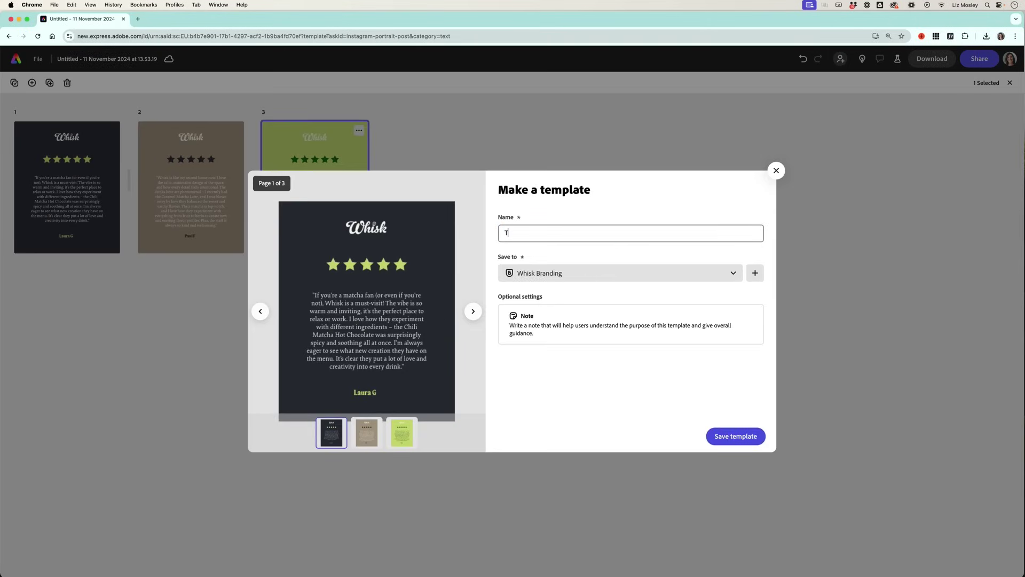
{"action": "type", "text": "estimonials"}
{"action": "left_click", "coordinate": [533, 322]}
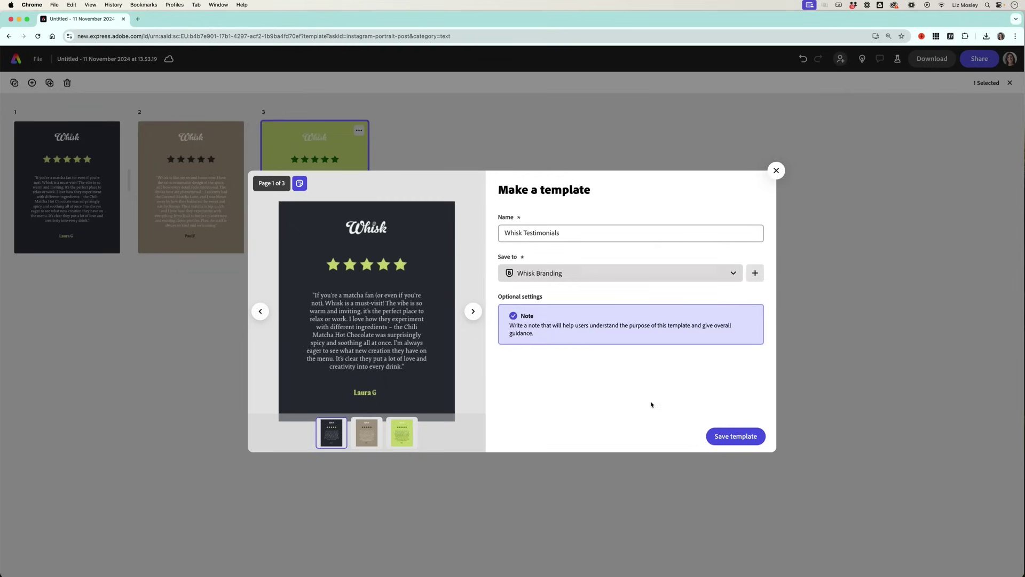
{"action": "left_click", "coordinate": [733, 436]}
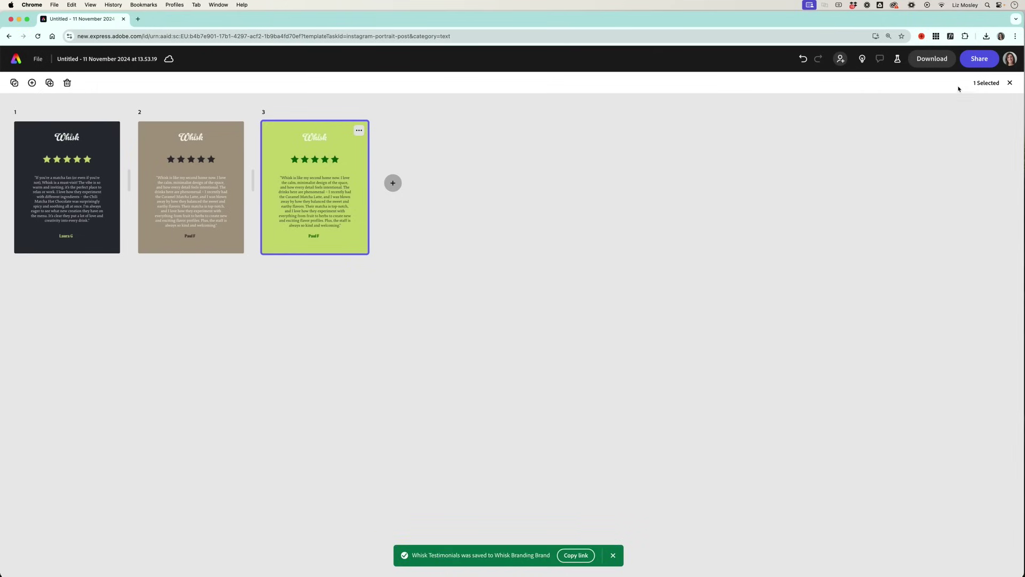
- Invite a collaborator by pasted e-mail with Can edit access, then close the Share file panel
{"action": "left_click", "coordinate": [974, 60]}
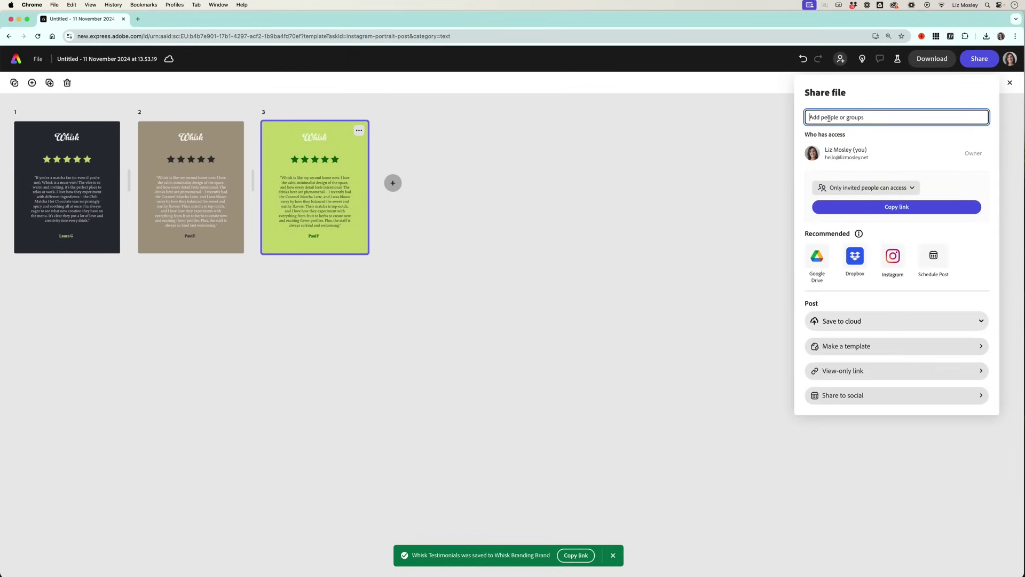
{"action": "key", "text": "super+v"}
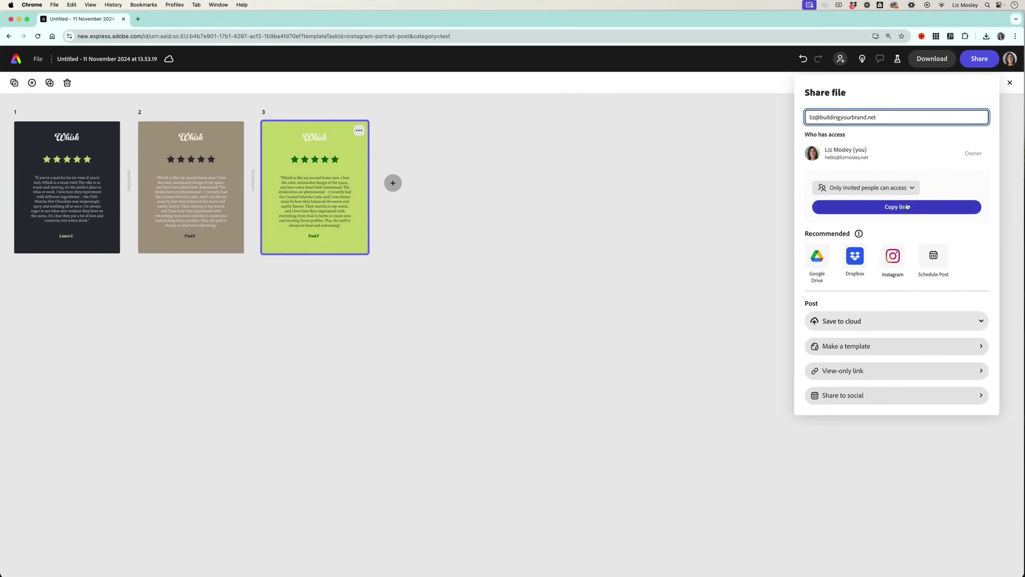
{"action": "key", "text": "Return"}
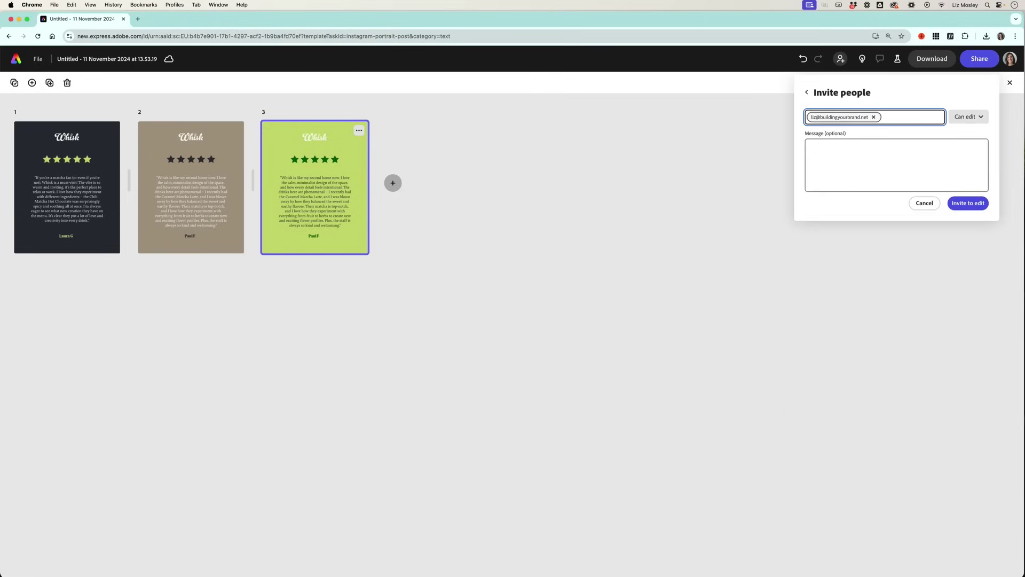
{"action": "left_click", "coordinate": [851, 151]}
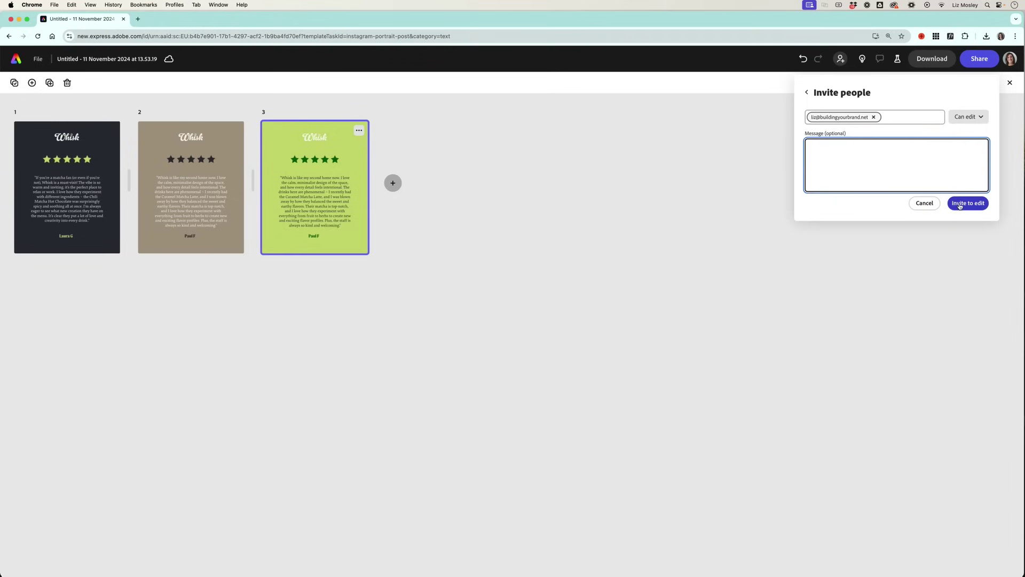
{"action": "left_click", "coordinate": [966, 116]}
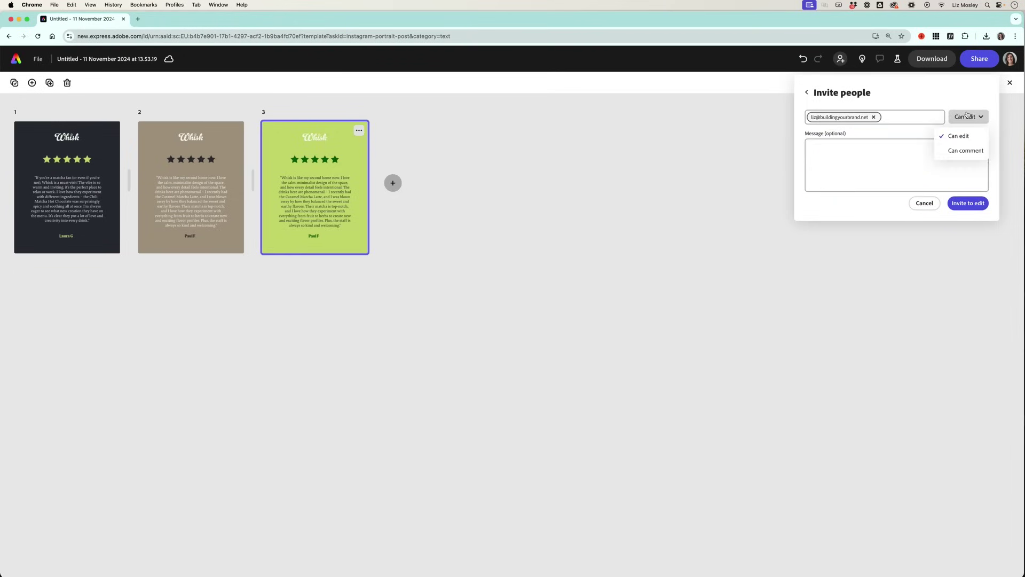
{"action": "left_click", "coordinate": [965, 151]}
{"action": "left_click", "coordinate": [965, 203]}
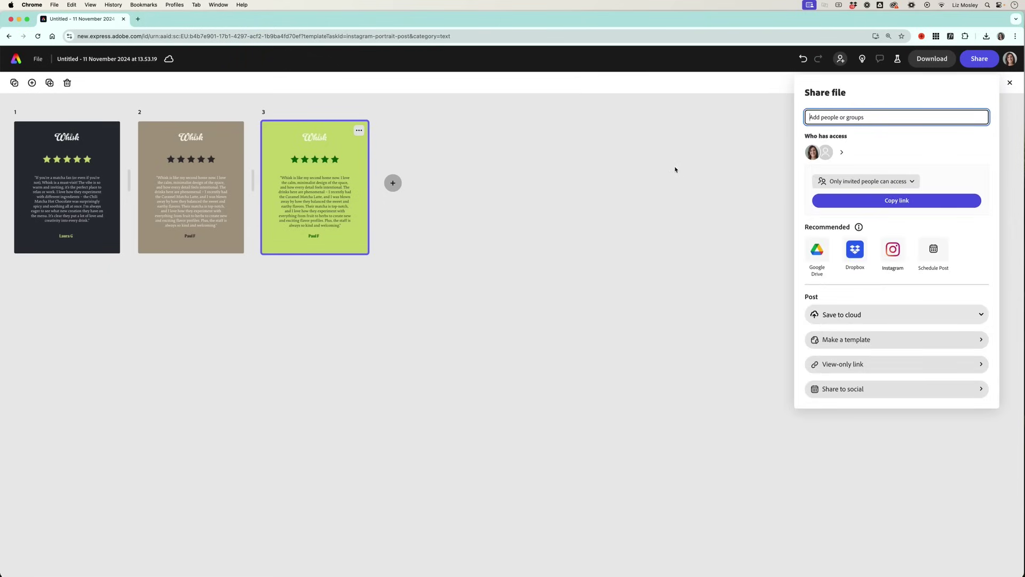
{"action": "left_click", "coordinate": [467, 153]}
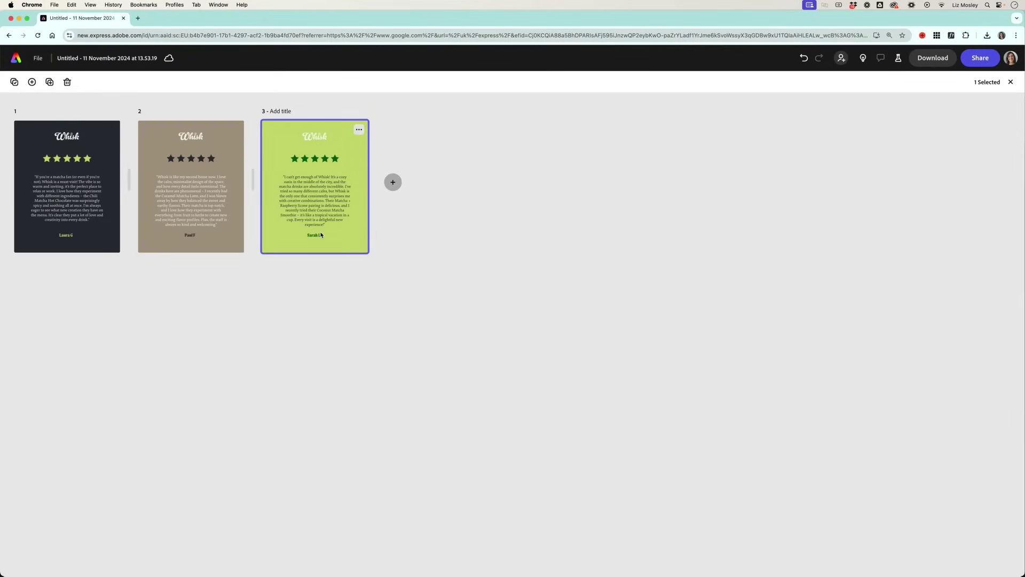
- Select testimonial pages 1 and 2 in the page grid, leaving page 3 unselected
{"action": "left_click", "coordinate": [197, 233], "text": "shift"}
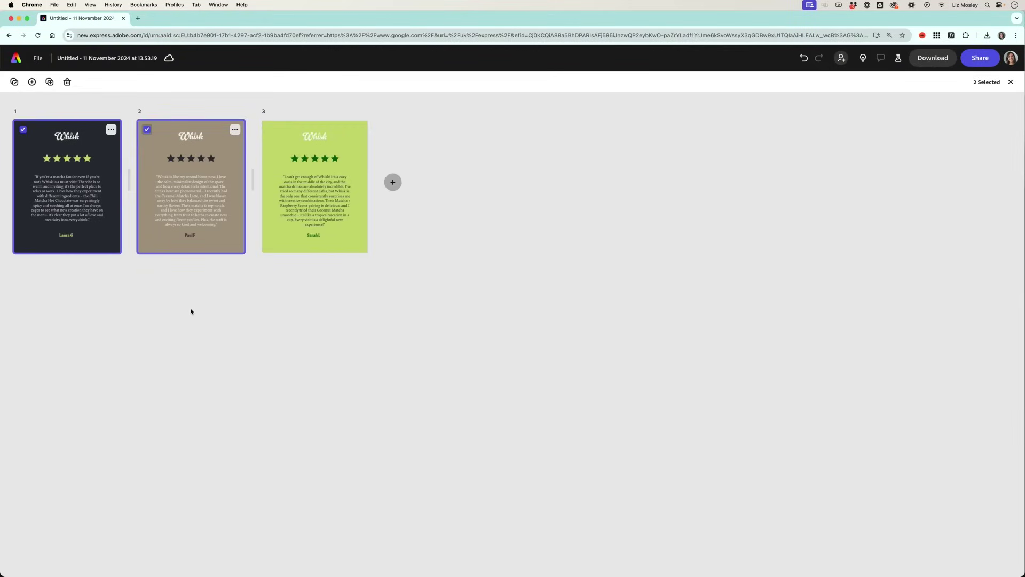
{"action": "left_click", "coordinate": [283, 215], "text": "shift"}
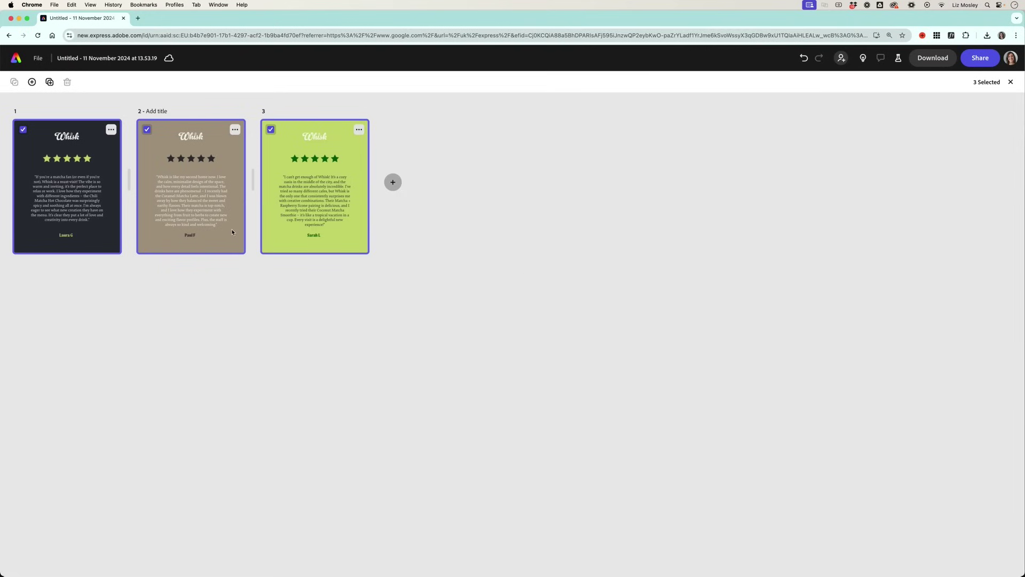
{"action": "left_click", "coordinate": [270, 129]}
{"action": "left_click", "coordinate": [147, 131]}
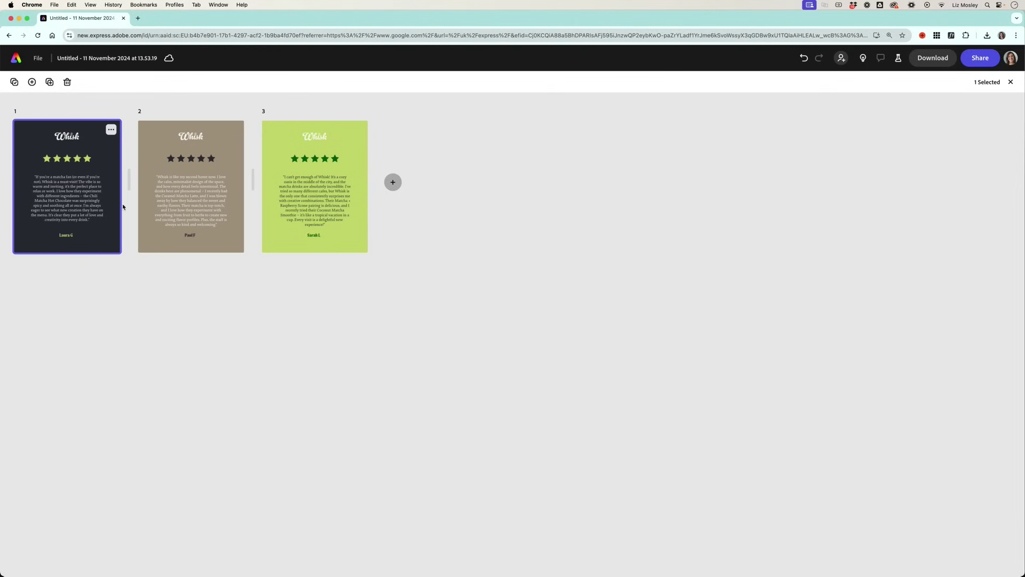
{"action": "left_click", "coordinate": [147, 129]}
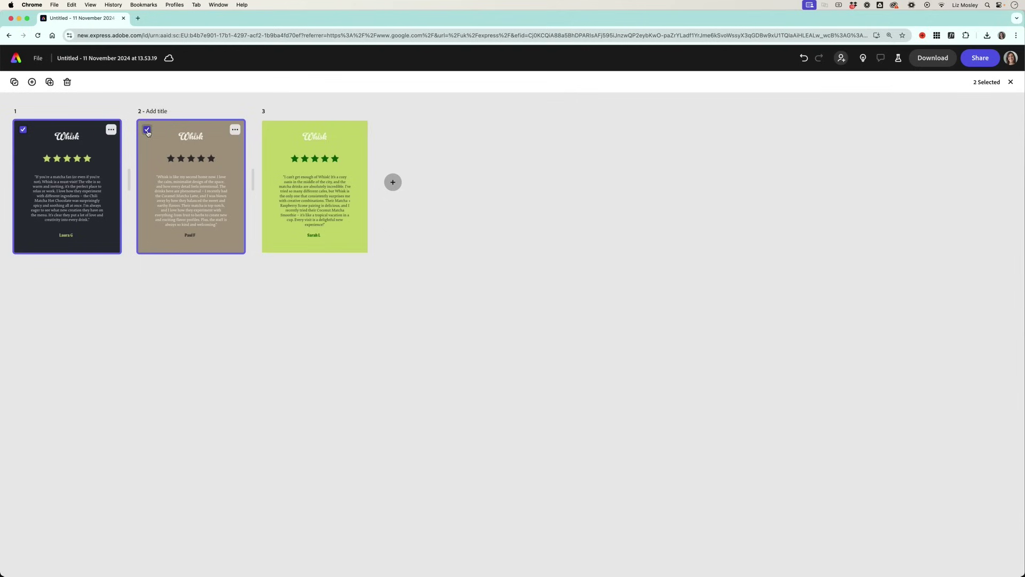
- Select all three pages and set up a Share to social post on Instagram only
{"action": "left_click", "coordinate": [271, 131]}
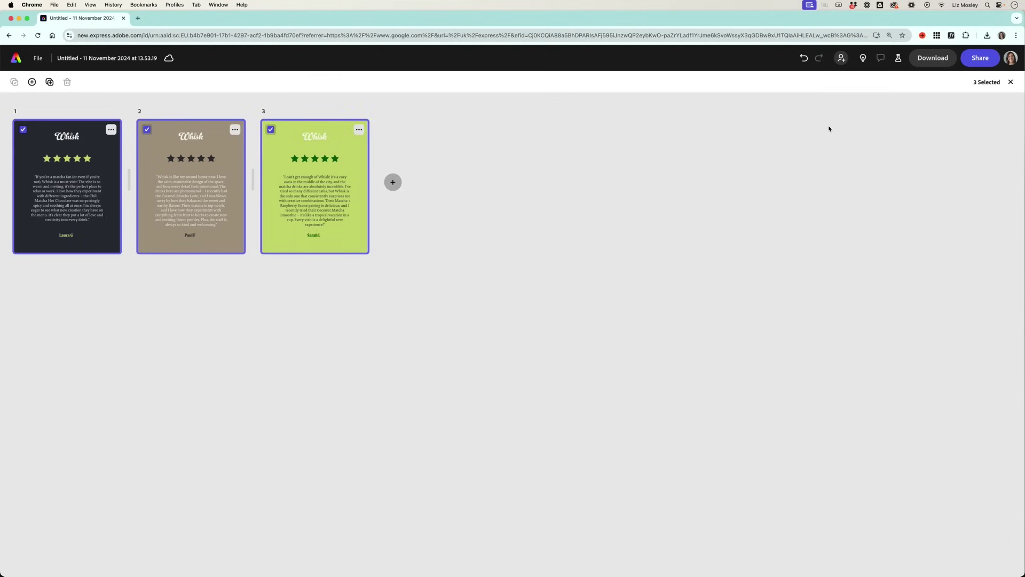
{"action": "left_click", "coordinate": [988, 60]}
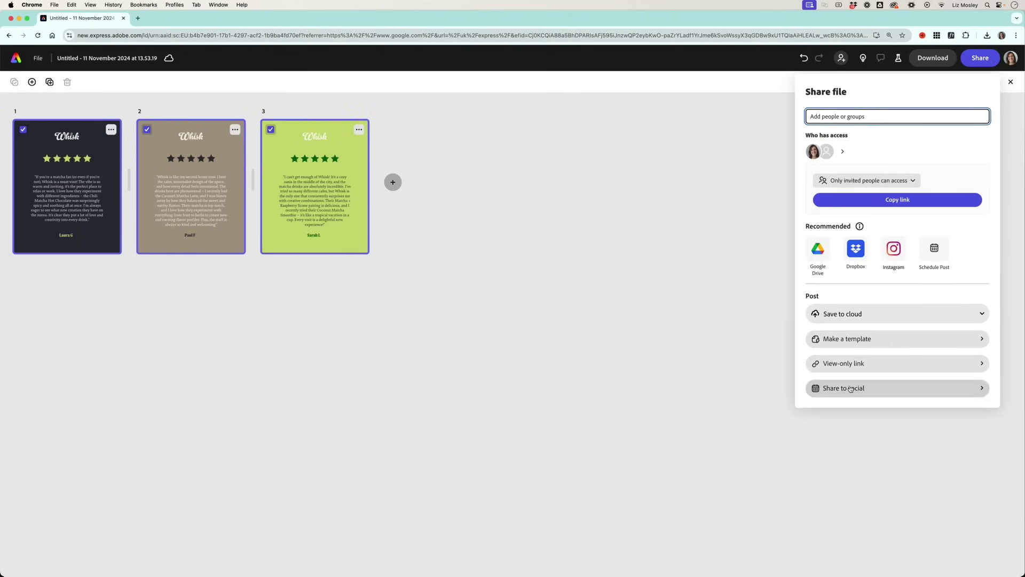
{"action": "left_click", "coordinate": [851, 389]}
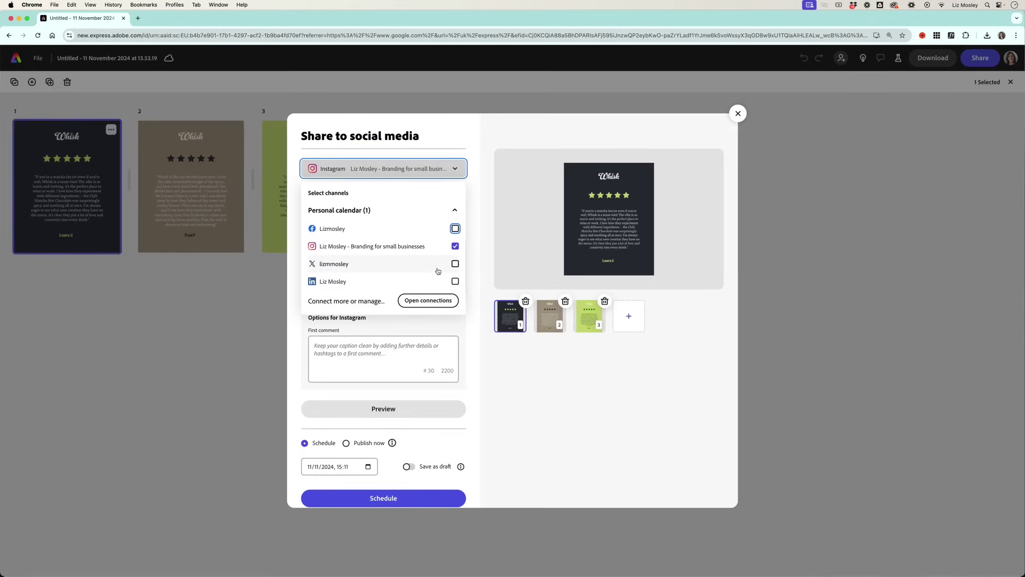
{"action": "left_click", "coordinate": [471, 287]}
{"action": "left_click", "coordinate": [315, 248]}
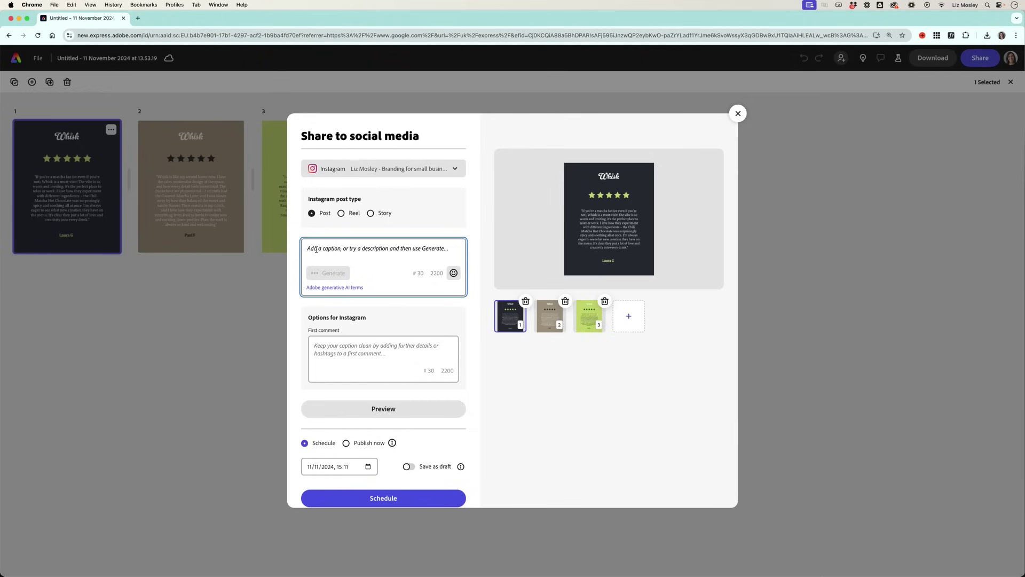
- Paste a matcha café caption prompt, lengthen it with AI, and insert the generated caption
{"action": "type", "text": "Something inspirational"}
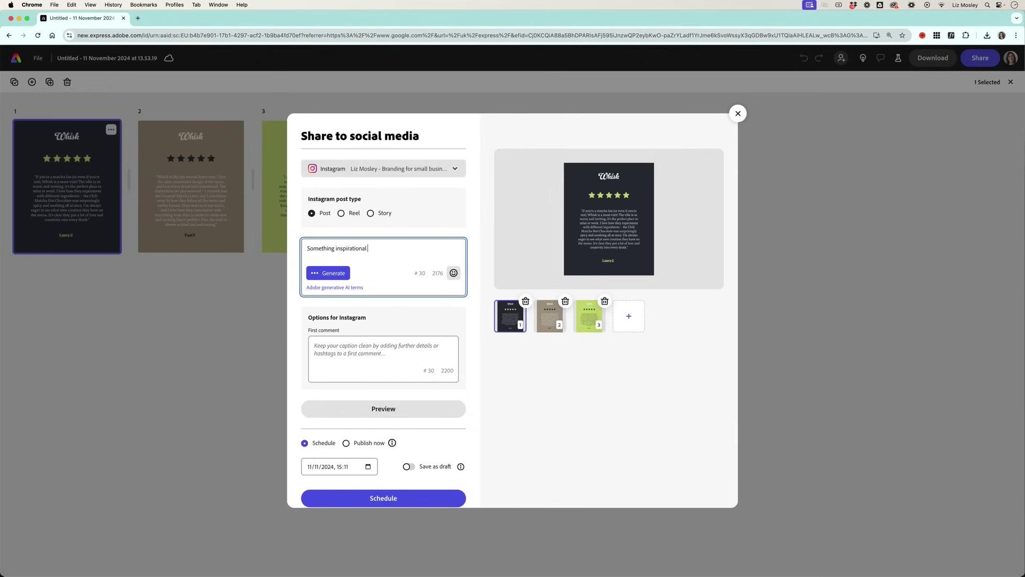
{"action": "type", "text": "and inspiring to encourage people to come visit a unique gourmet matcha cafe"}
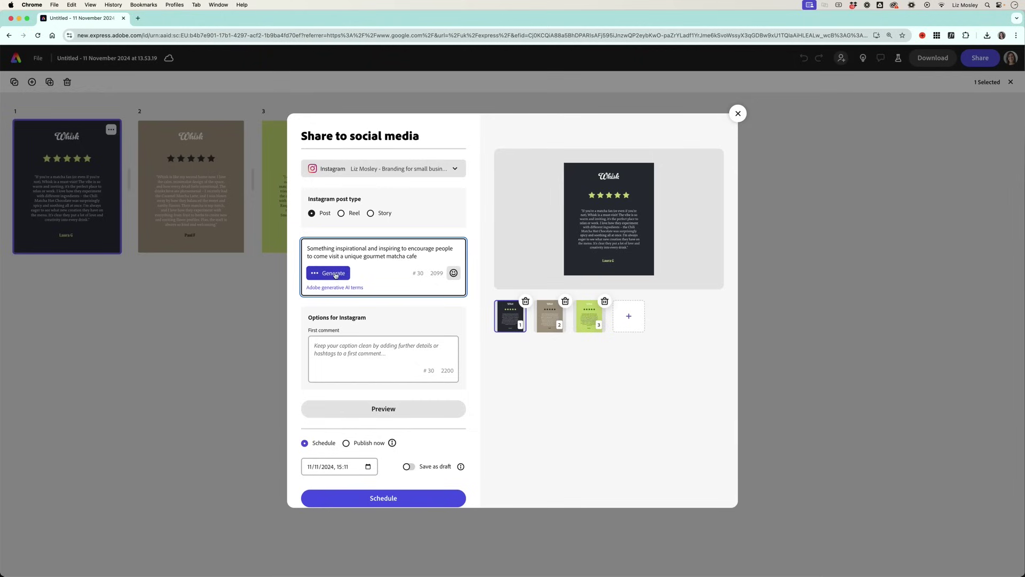
{"action": "left_click", "coordinate": [335, 274]}
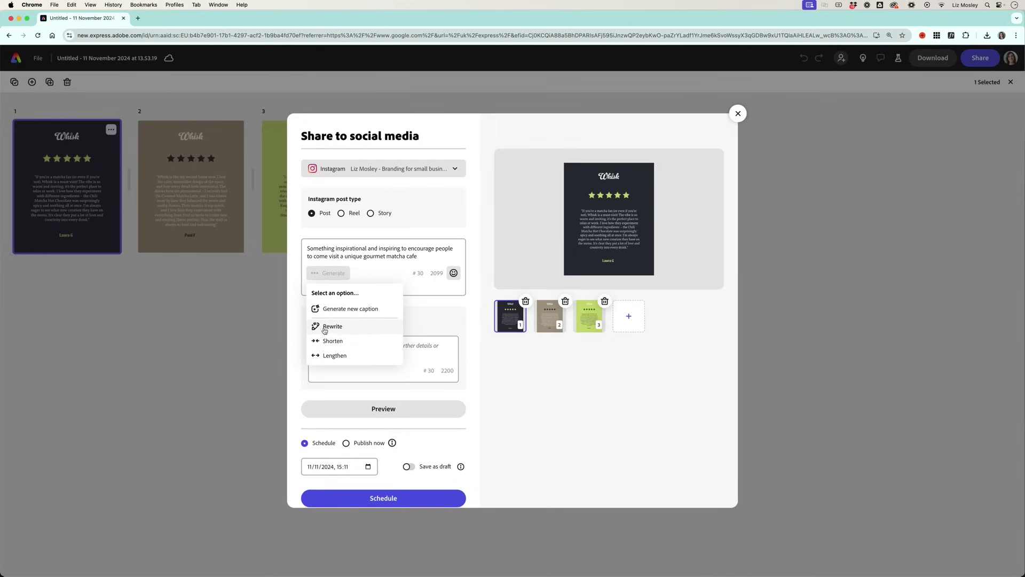
{"action": "left_click", "coordinate": [335, 356]}
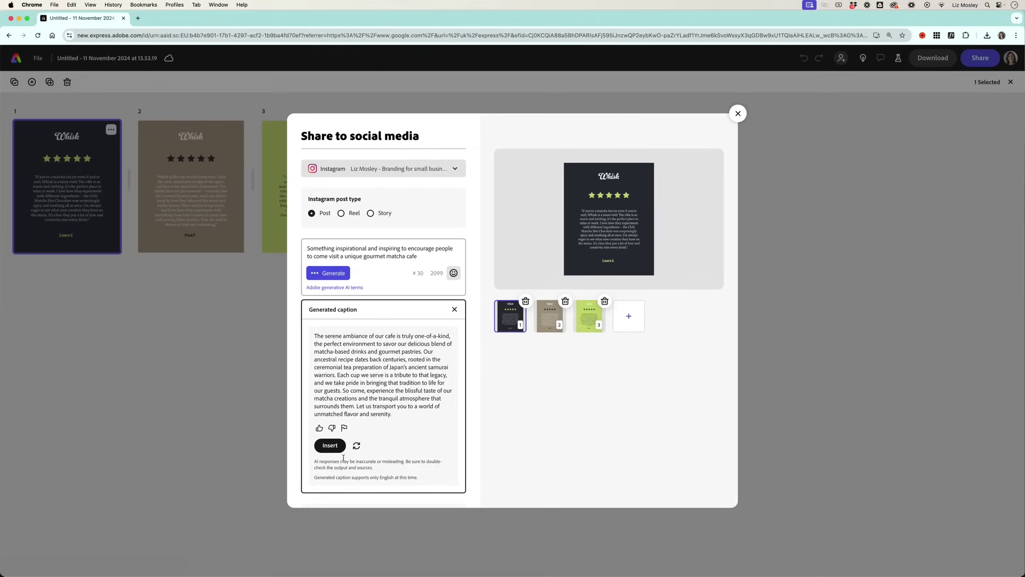
{"action": "left_click", "coordinate": [330, 446]}
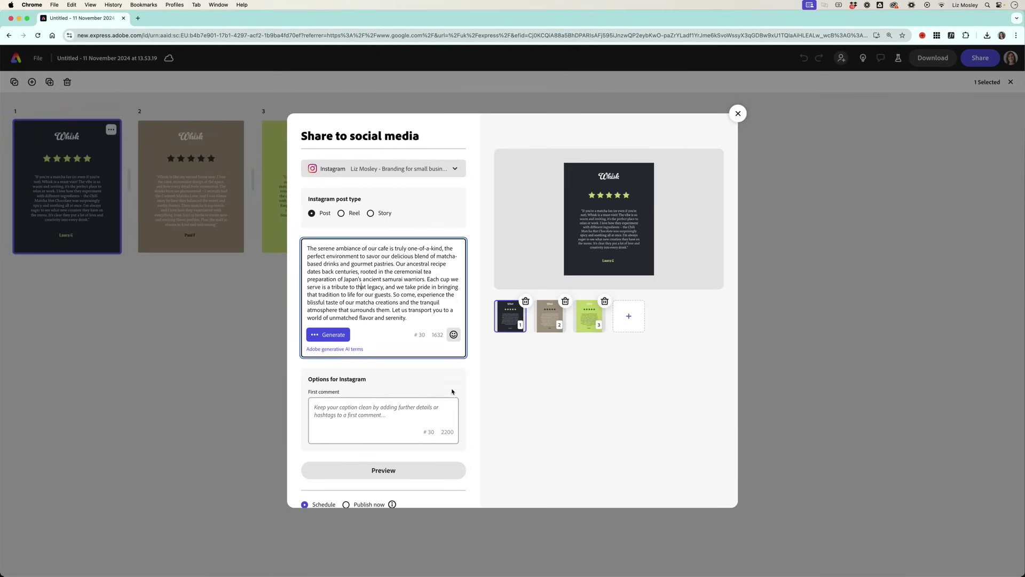
{"action": "scroll", "coordinate": [459, 384], "scroll_direction": "down", "scroll_amount": 3}
- Preview the post, then add it to the calendar as a draft dated 13 November 2024
{"action": "left_click", "coordinate": [422, 394]}
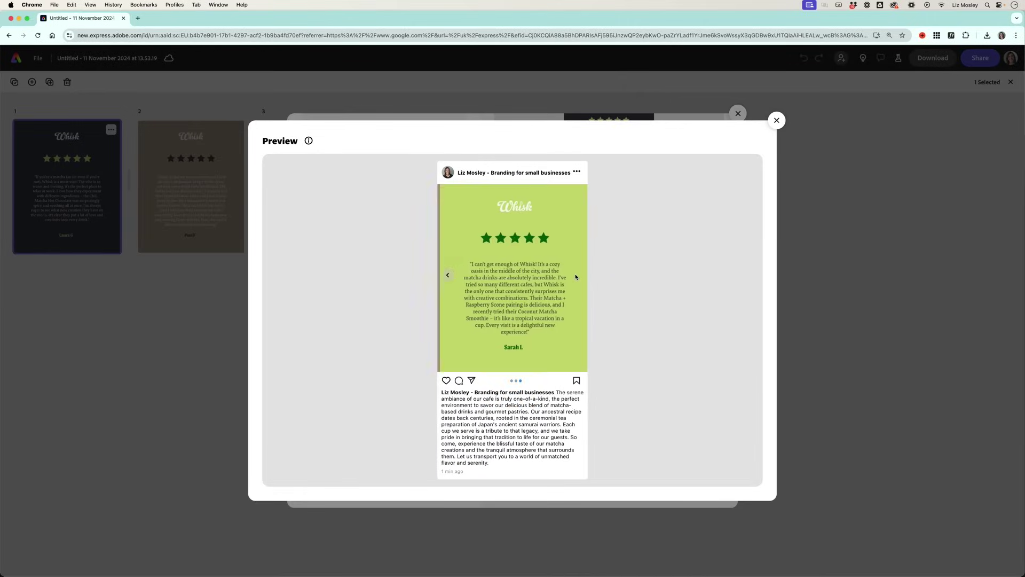
{"action": "left_click", "coordinate": [776, 120]}
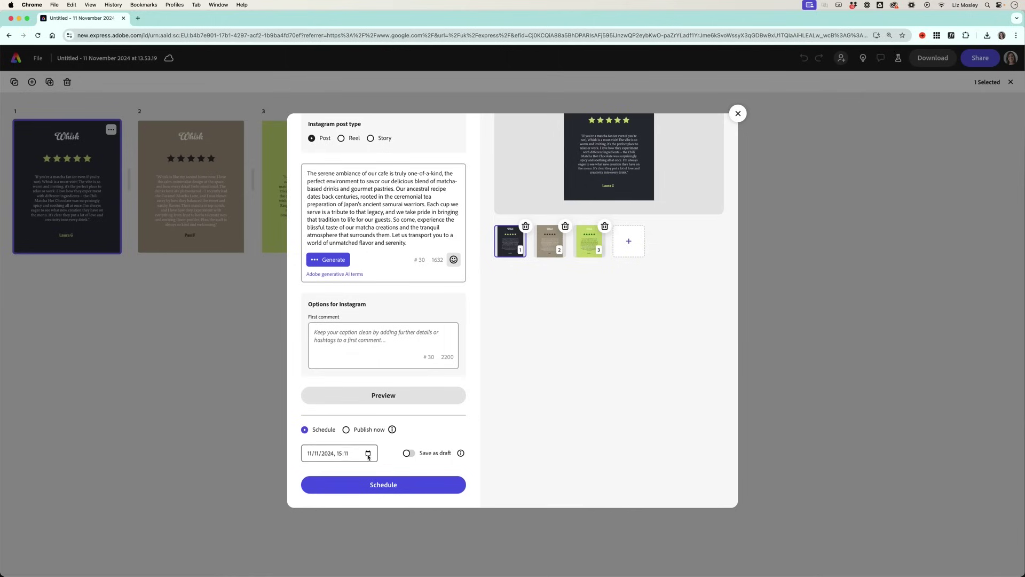
{"action": "left_click", "coordinate": [410, 454]}
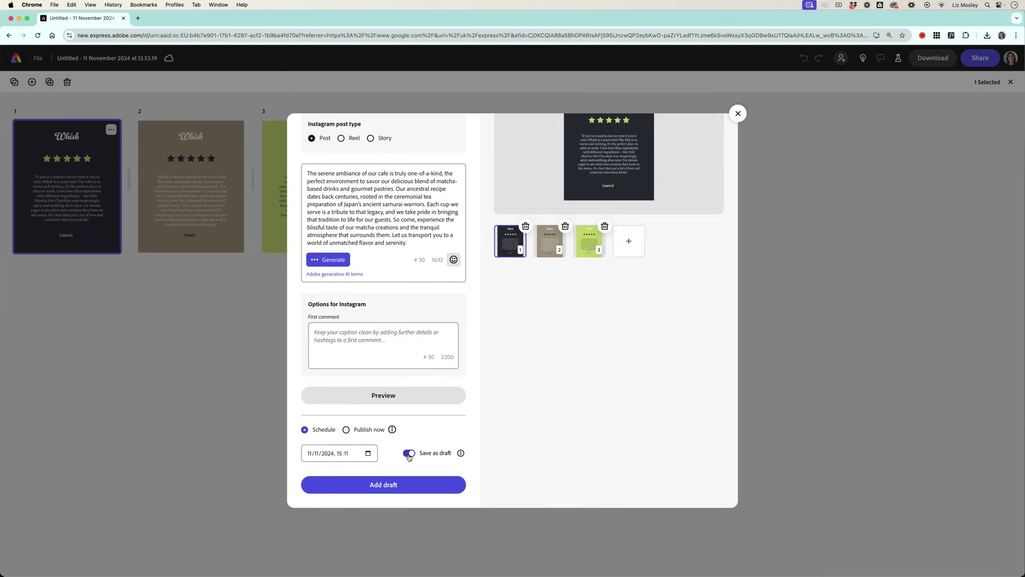
{"action": "left_click", "coordinate": [313, 457]}
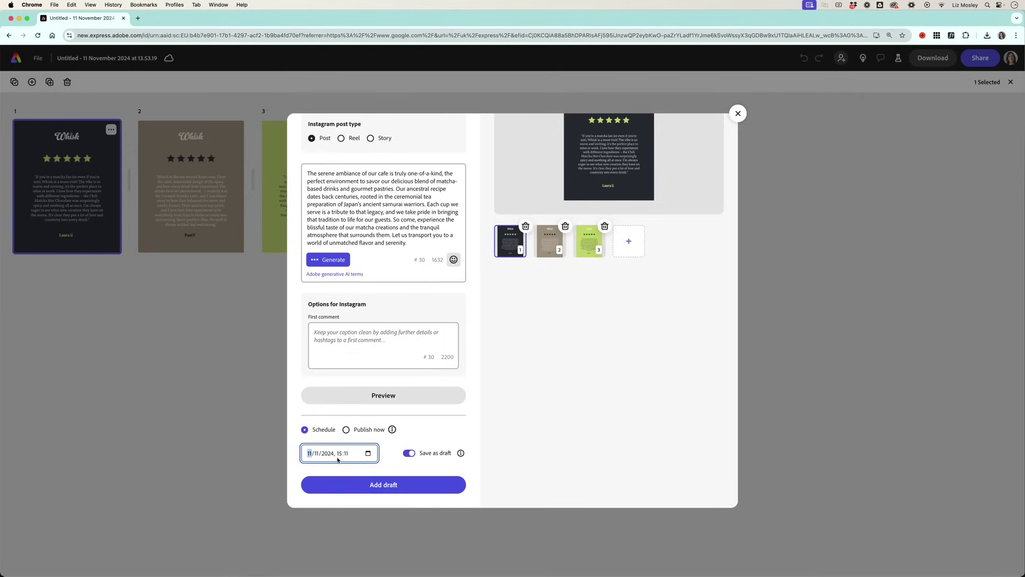
{"action": "left_click", "coordinate": [367, 455]}
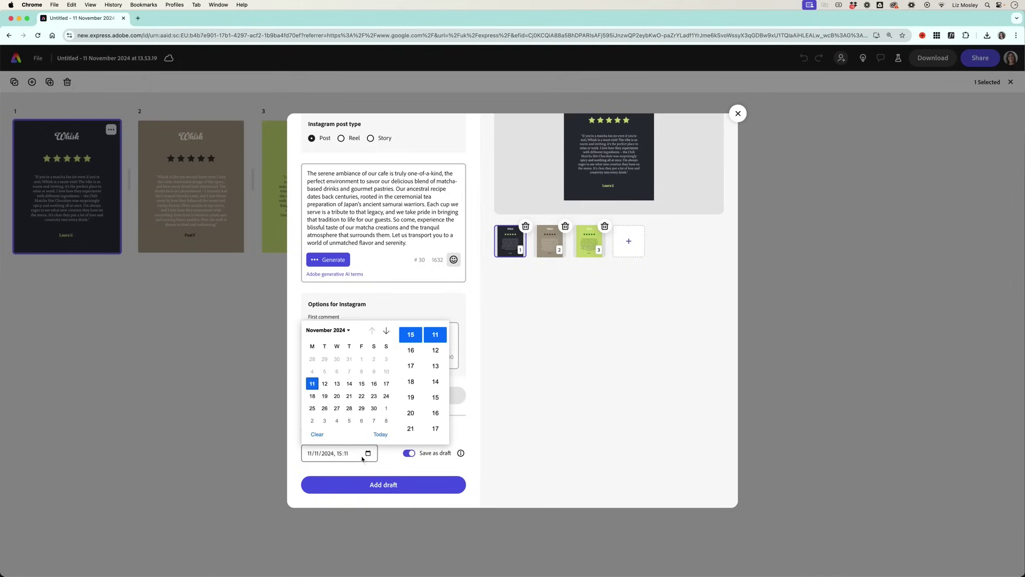
{"action": "left_click", "coordinate": [337, 385]}
{"action": "left_click", "coordinate": [387, 487]}
{"action": "left_click", "coordinate": [387, 486]}
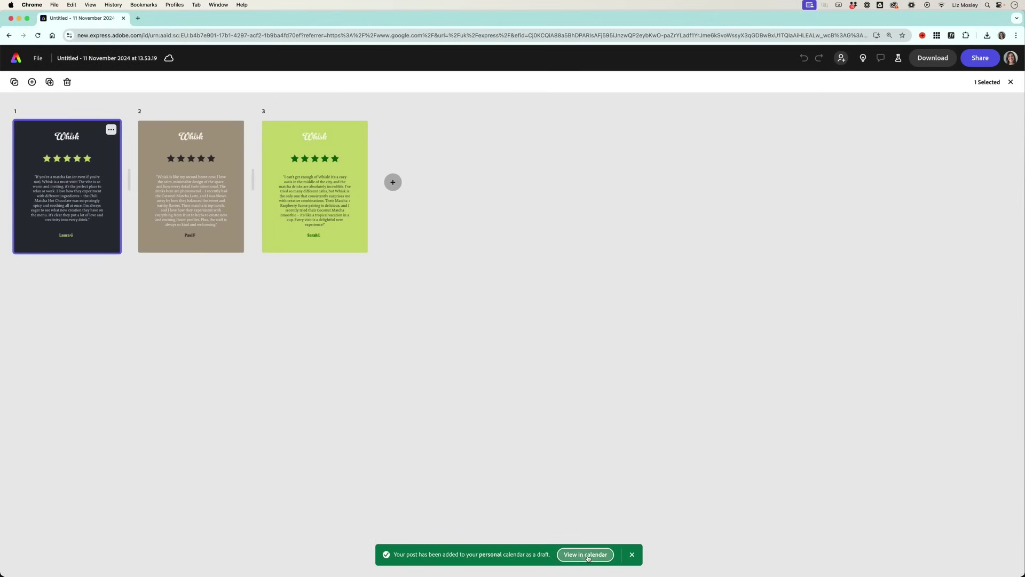
- View the personal calendar and open the 13 November draft post
{"action": "left_click", "coordinate": [590, 558]}
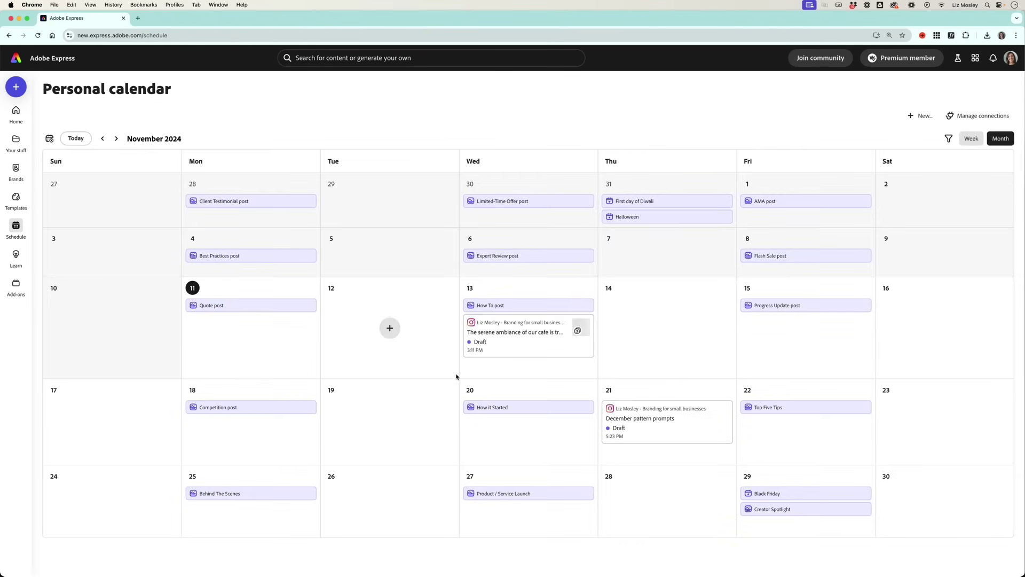
{"action": "mouse_move", "coordinate": [529, 338]}
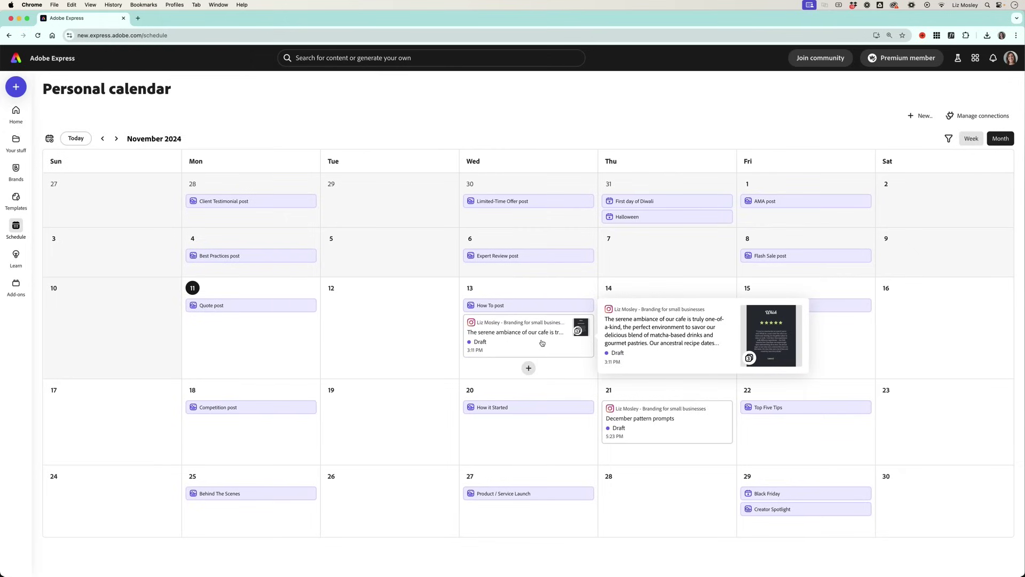
{"action": "left_click", "coordinate": [541, 341]}
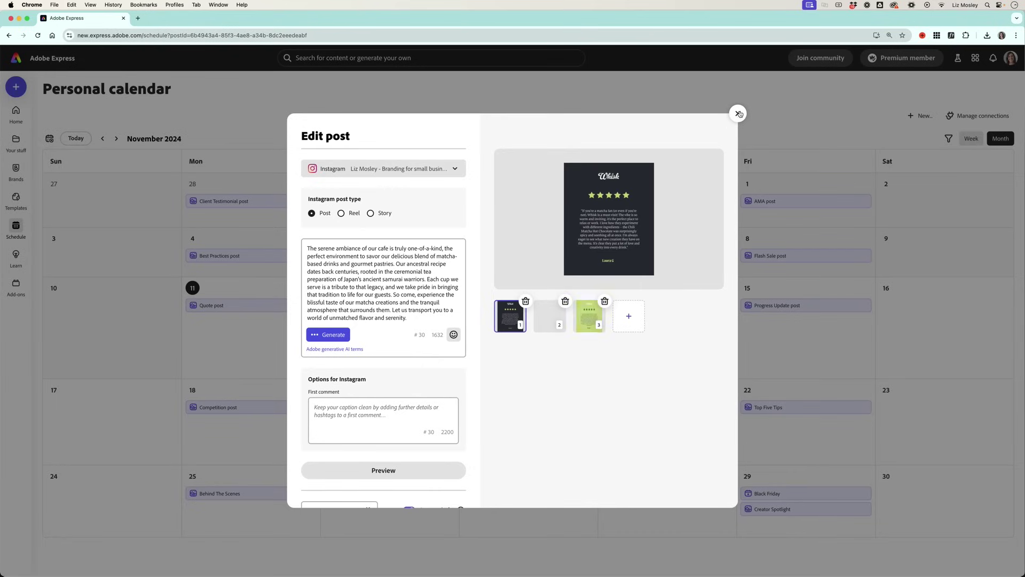
{"action": "scroll", "coordinate": [392, 483], "scroll_direction": "down", "scroll_amount": 3}
- Duplicate the draft, reschedule the copy to 13 May 2025, and save it as a draft
{"action": "left_click", "coordinate": [391, 490]}
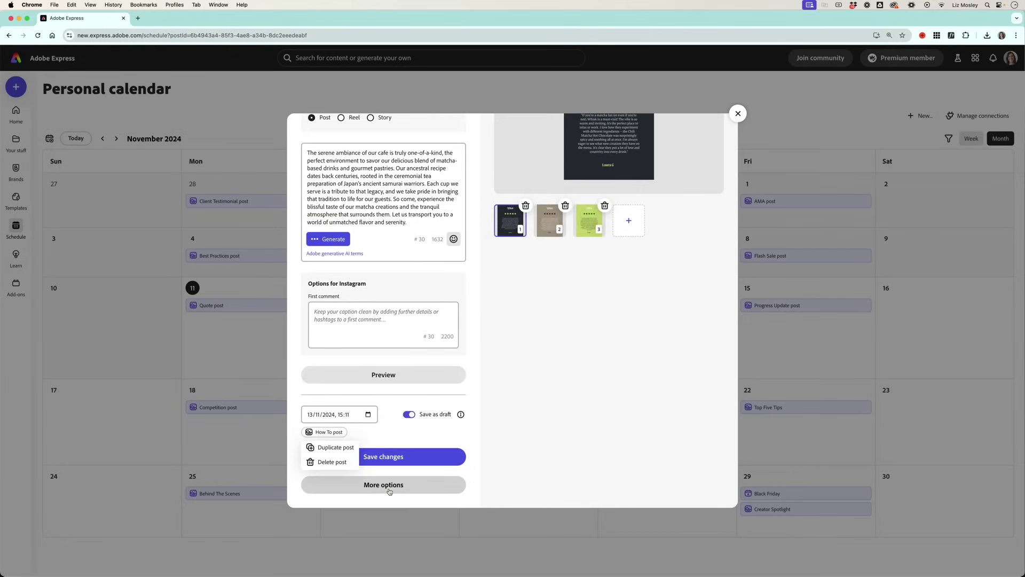
{"action": "left_click", "coordinate": [349, 466]}
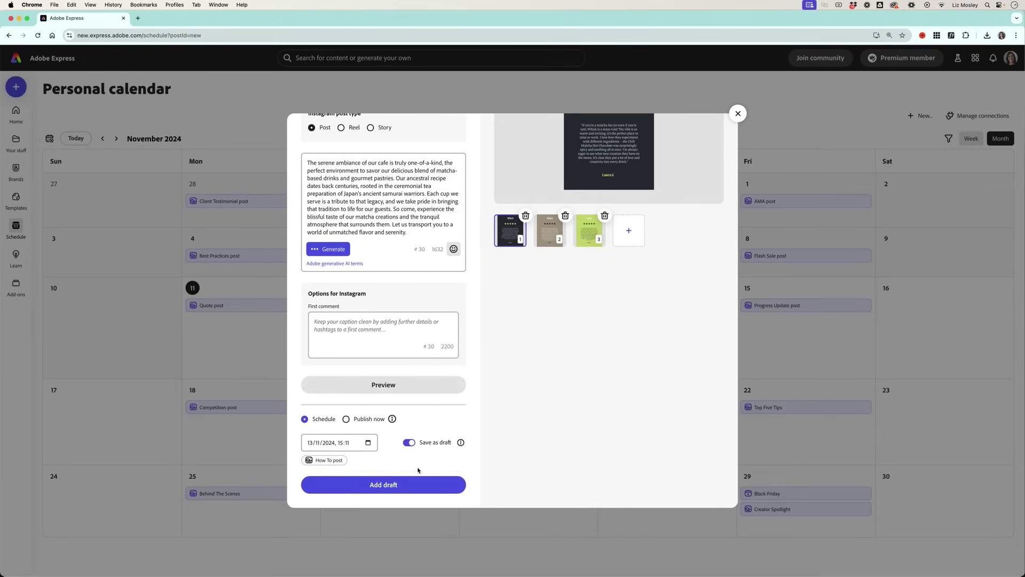
{"action": "left_click", "coordinate": [368, 442]}
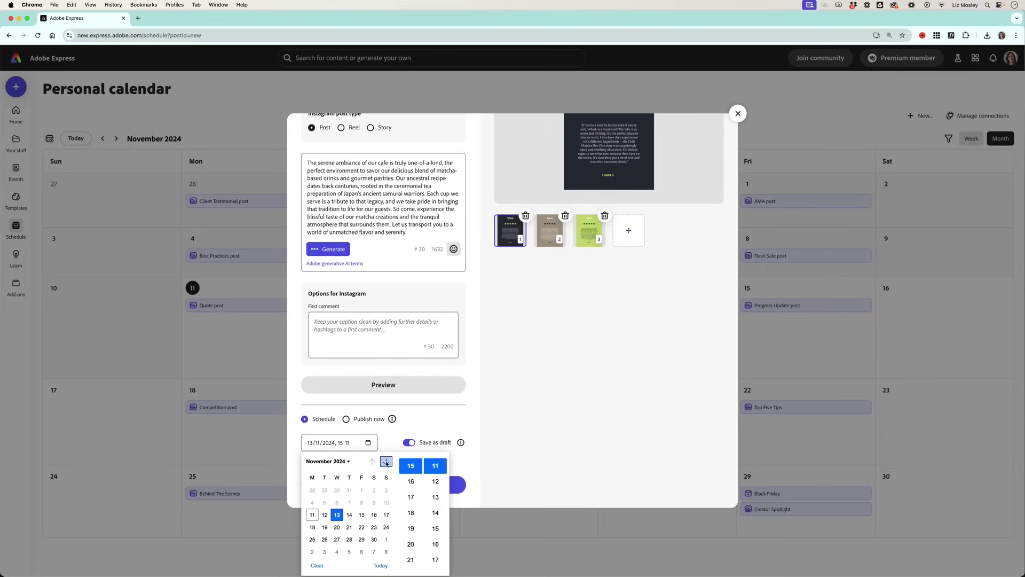
{"action": "left_click", "coordinate": [386, 462]}
{"action": "left_click", "coordinate": [385, 462]}
{"action": "left_click", "coordinate": [386, 463]}
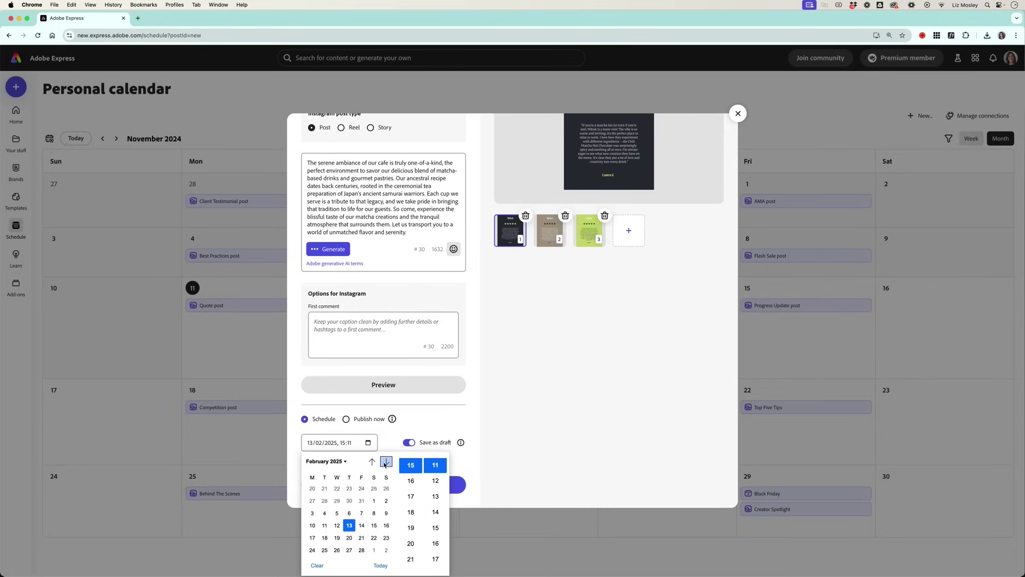
{"action": "left_click", "coordinate": [386, 462]}
{"action": "left_click", "coordinate": [386, 462]}
{"action": "left_click", "coordinate": [386, 462]}
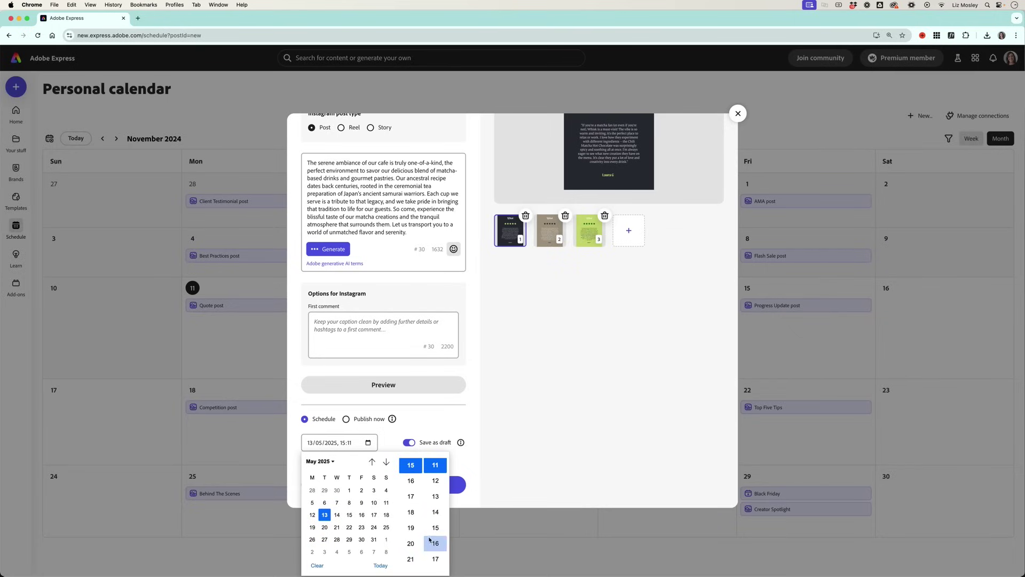
{"action": "left_click", "coordinate": [394, 486]}
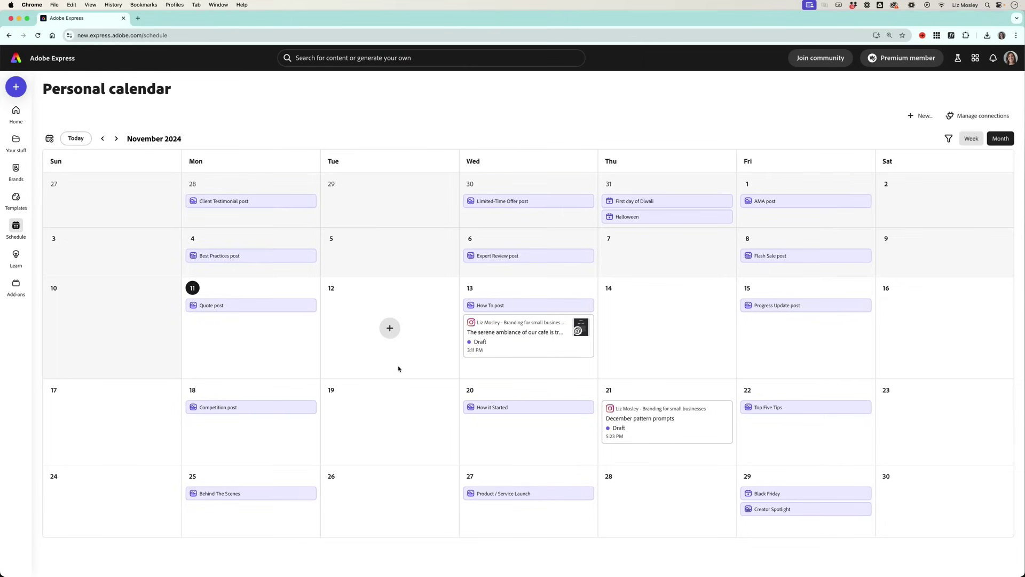
- Open the Whisk cafe project '4 reasons why you should visit Matcha cafe WHISK' in the editor
{"action": "mouse_move", "coordinate": [534, 344]}
{"action": "left_click", "coordinate": [555, 347]}
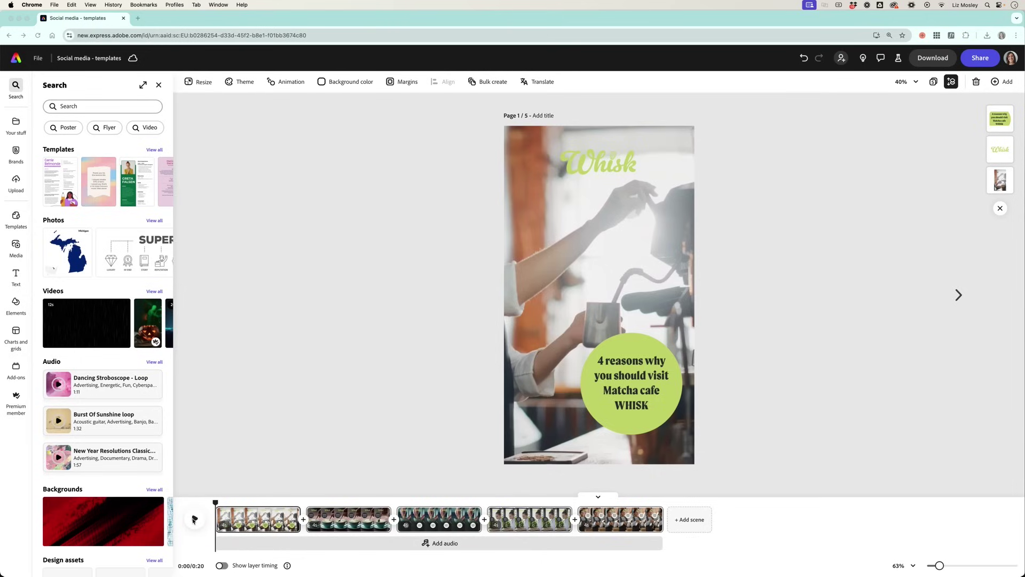
- Search stock videos for 'matcha' (13 results), then play the five-scene story from the start
{"action": "left_click", "coordinate": [16, 246]}
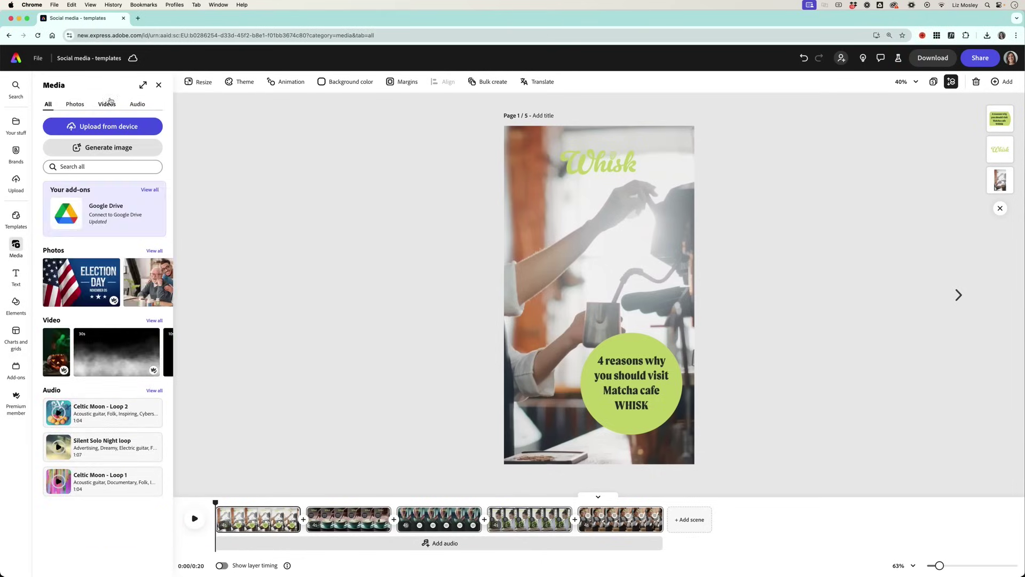
{"action": "left_click", "coordinate": [107, 105]}
{"action": "left_click", "coordinate": [86, 146]}
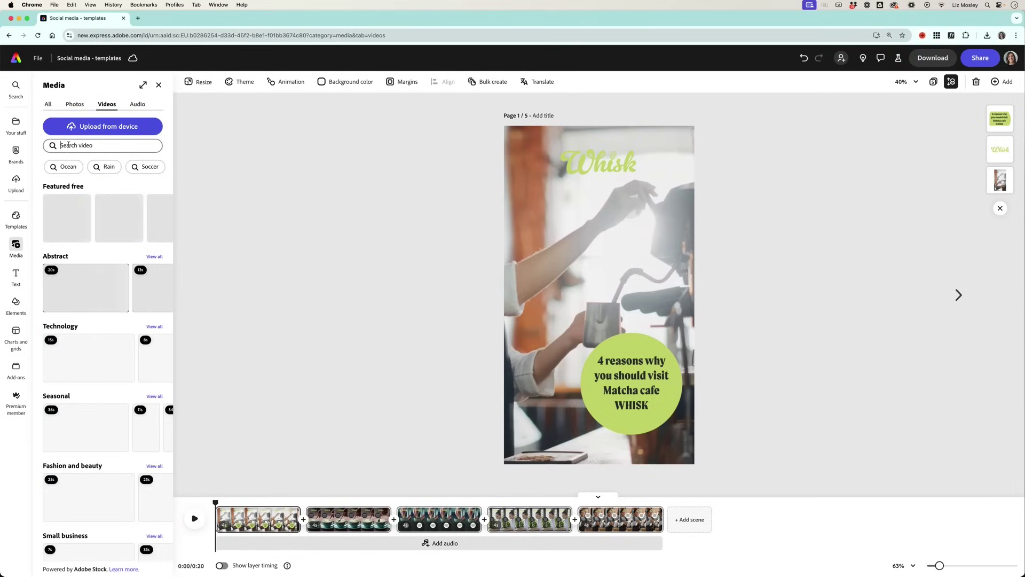
{"action": "type", "text": "match"}
{"action": "key", "text": "BackSpace"}
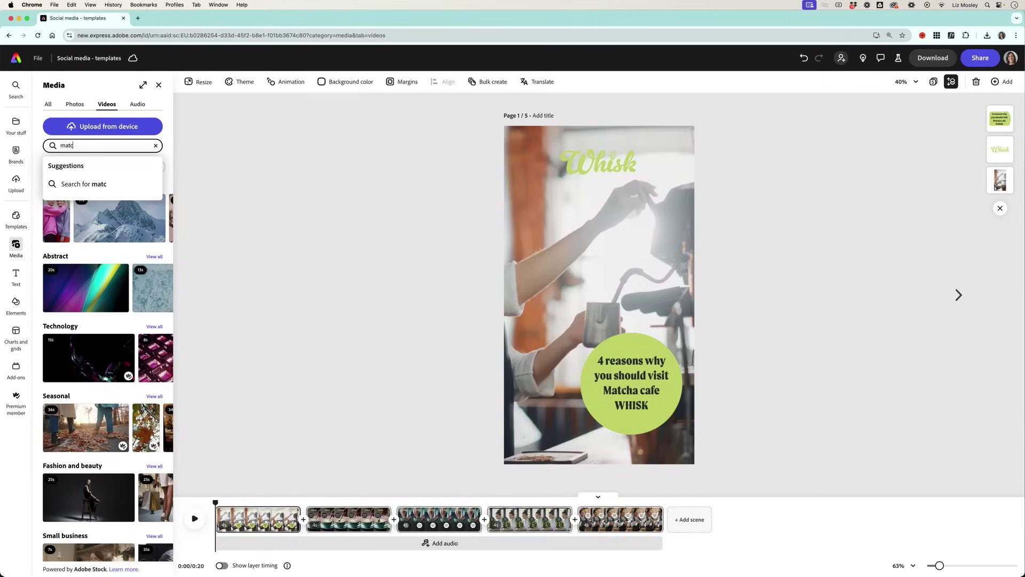
{"action": "type", "text": "a"}
{"action": "key", "text": "Return"}
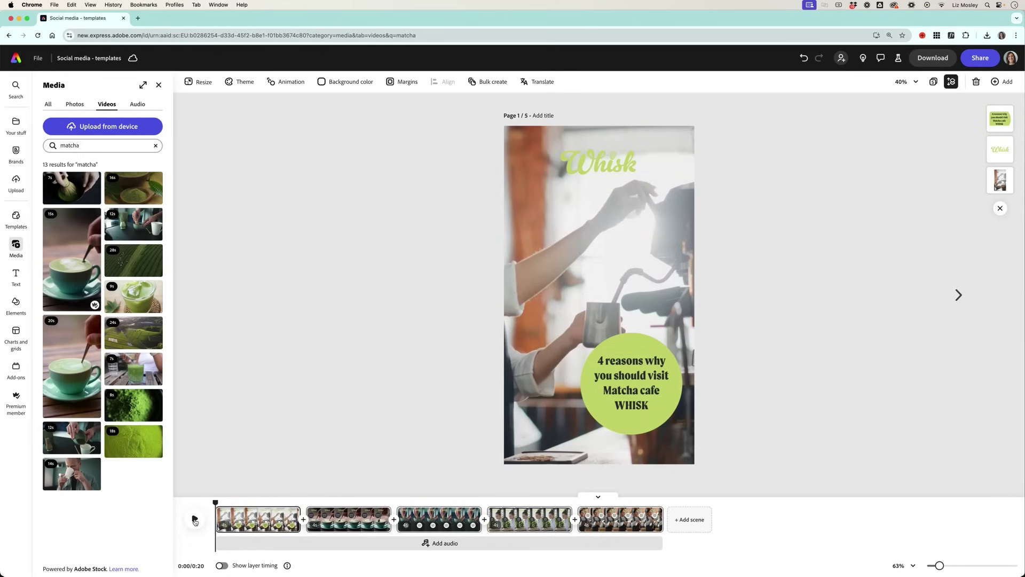
{"action": "left_click", "coordinate": [195, 520]}
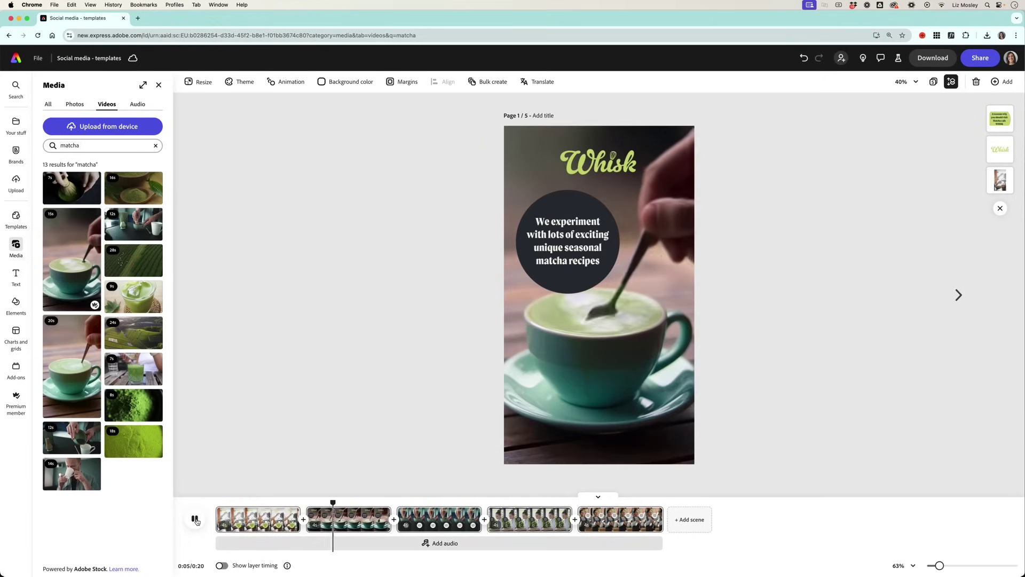
- Insert a 1-second Dissolve transition between scenes 1 and 2 and preview the scene change
{"action": "left_click", "coordinate": [195, 519]}
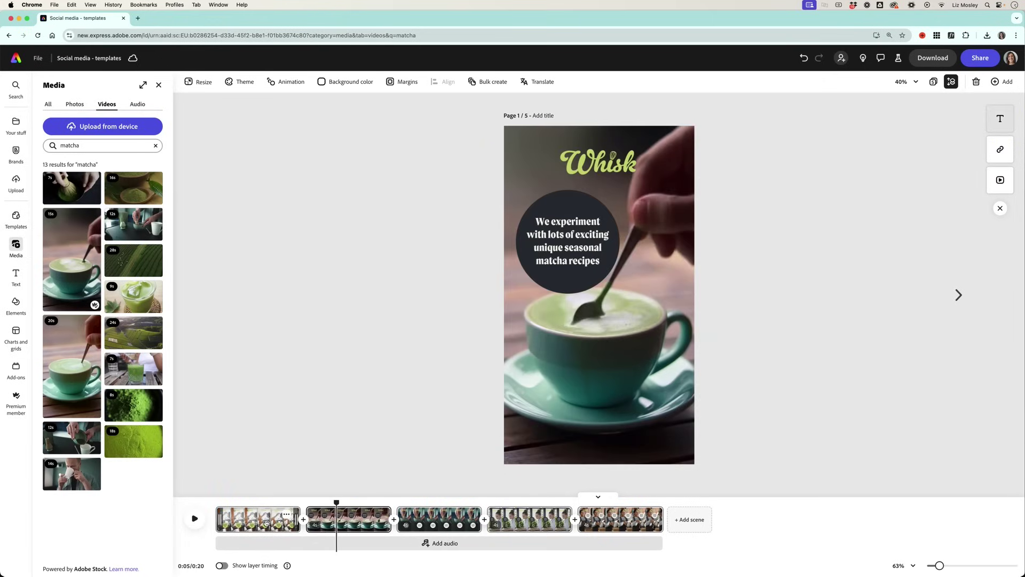
{"action": "left_click", "coordinate": [303, 520]}
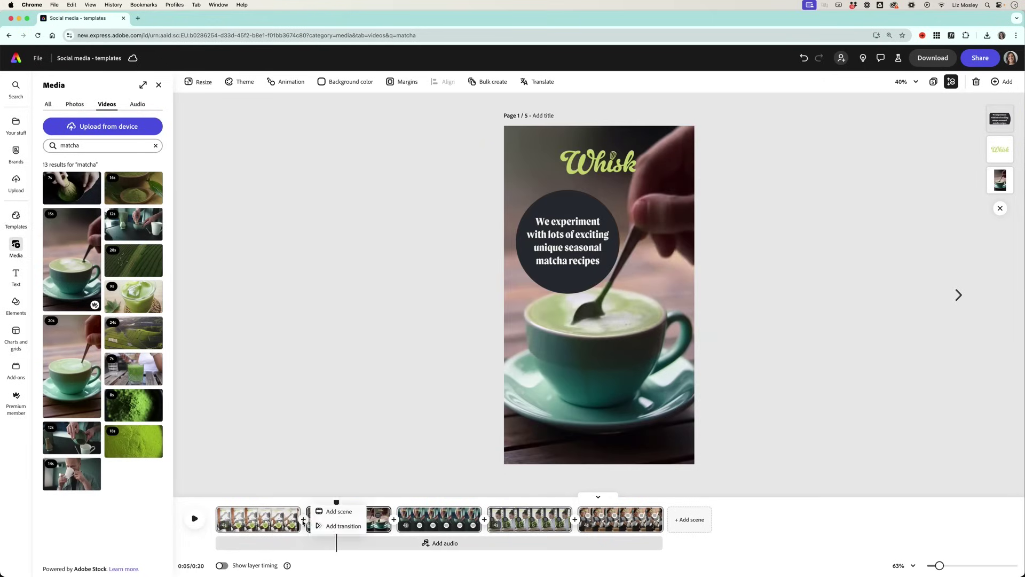
{"action": "left_click", "coordinate": [328, 525]}
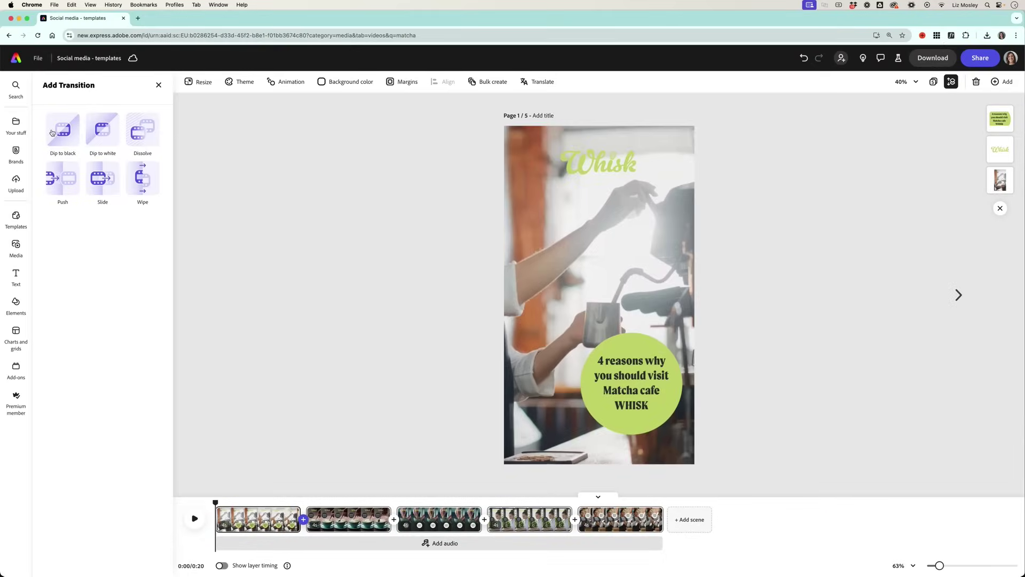
{"action": "left_click", "coordinate": [144, 135]}
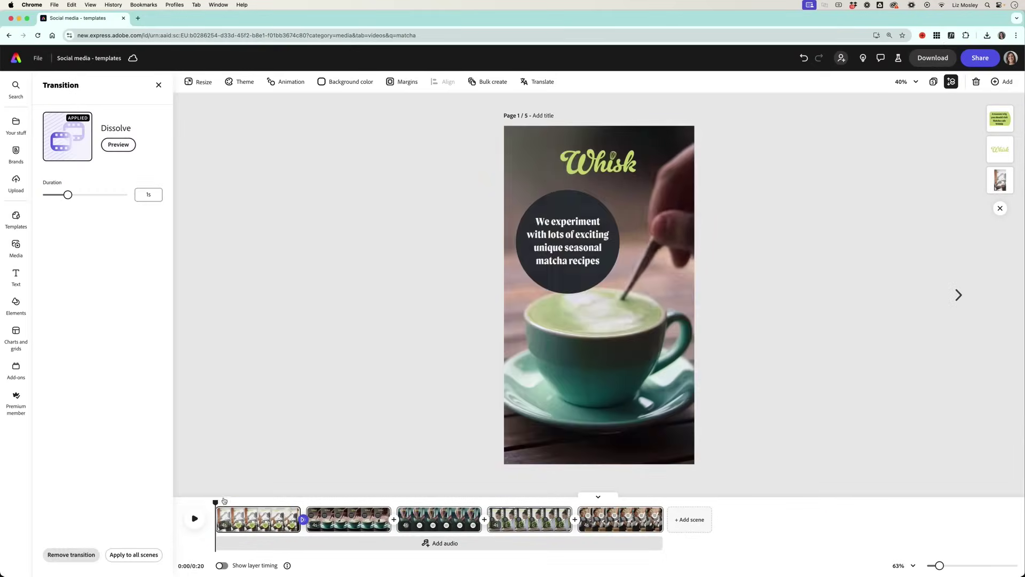
{"action": "left_click_drag", "start_coordinate": [215, 502], "coordinate": [289, 501]}
{"action": "left_click", "coordinate": [196, 520]}
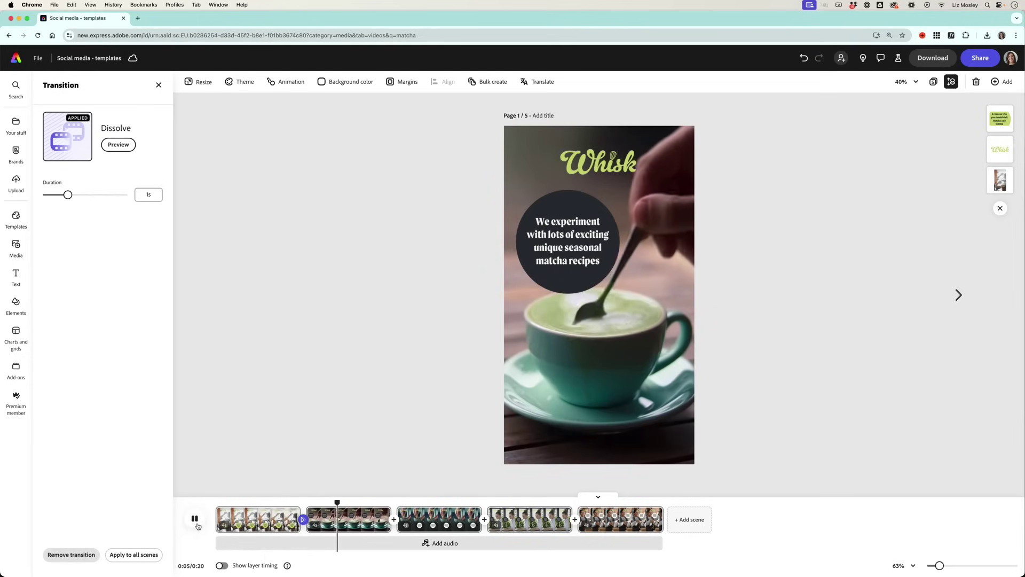
{"action": "left_click", "coordinate": [195, 519]}
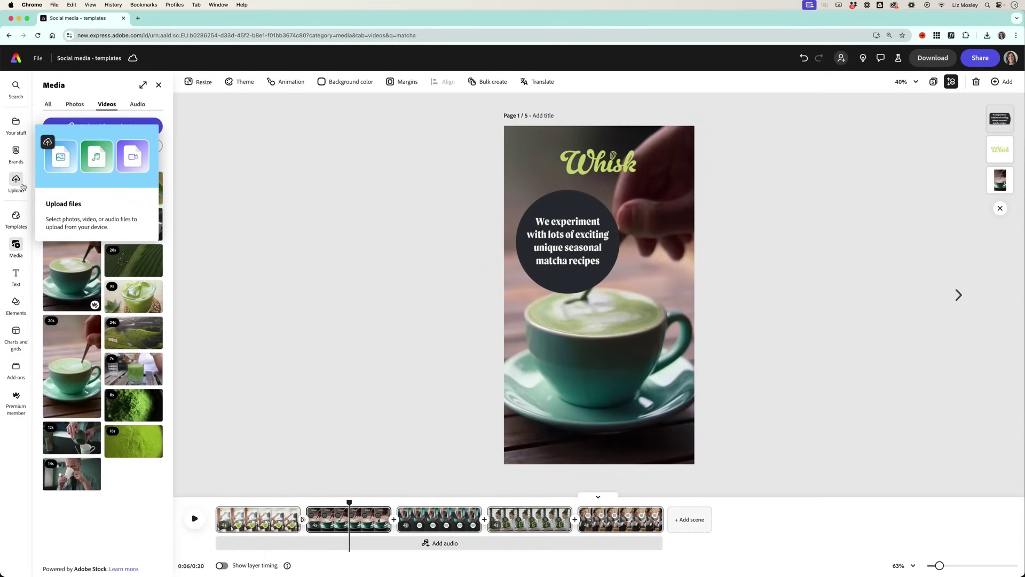
- Search audio for 'relaxing' and add Lush Chill Backing (loop) across the full 20-second video
{"action": "mouse_move", "coordinate": [23, 223]}
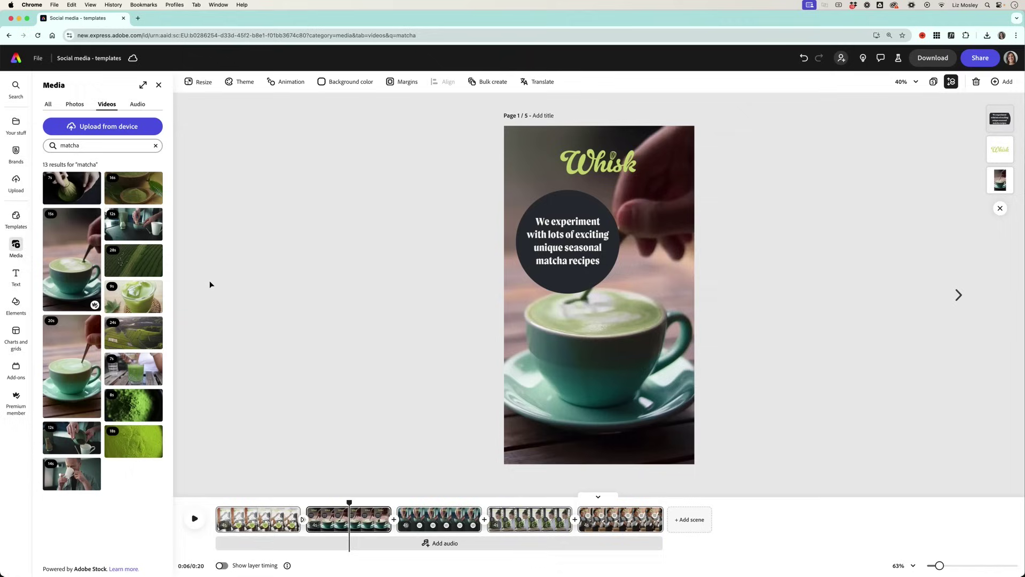
{"action": "left_click", "coordinate": [136, 105]}
{"action": "left_click", "coordinate": [156, 170]}
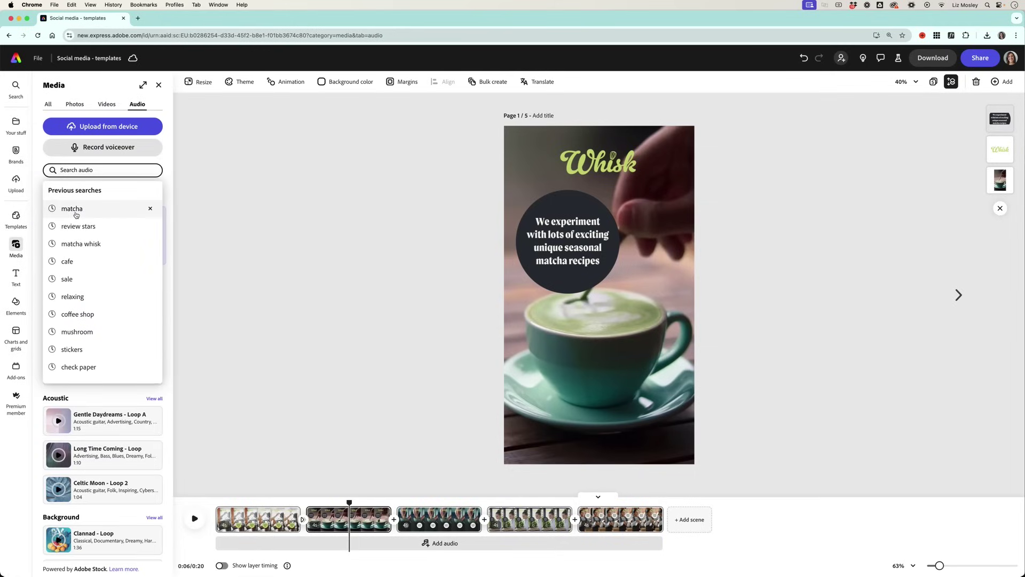
{"action": "type", "text": "relaxing"}
{"action": "key", "text": "Return"}
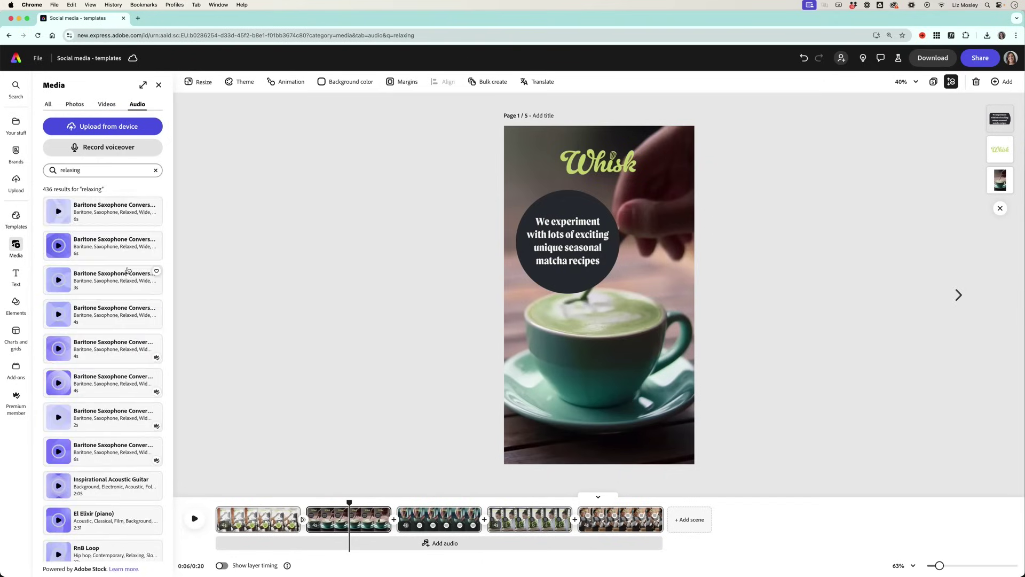
{"action": "scroll", "coordinate": [128, 271], "scroll_direction": "down", "scroll_amount": 10}
{"action": "left_click", "coordinate": [108, 428]}
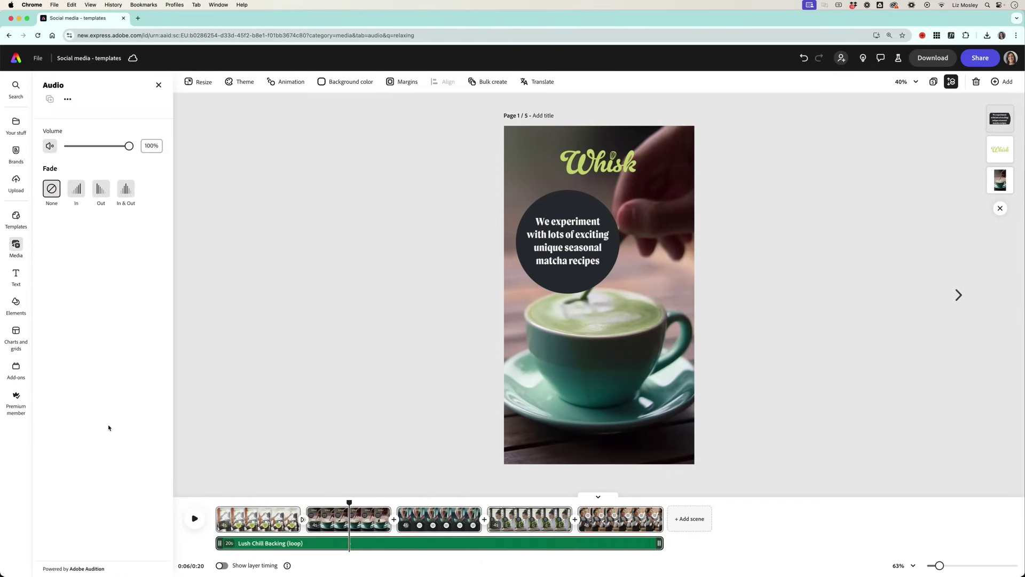
{"action": "mouse_move", "coordinate": [414, 541]}
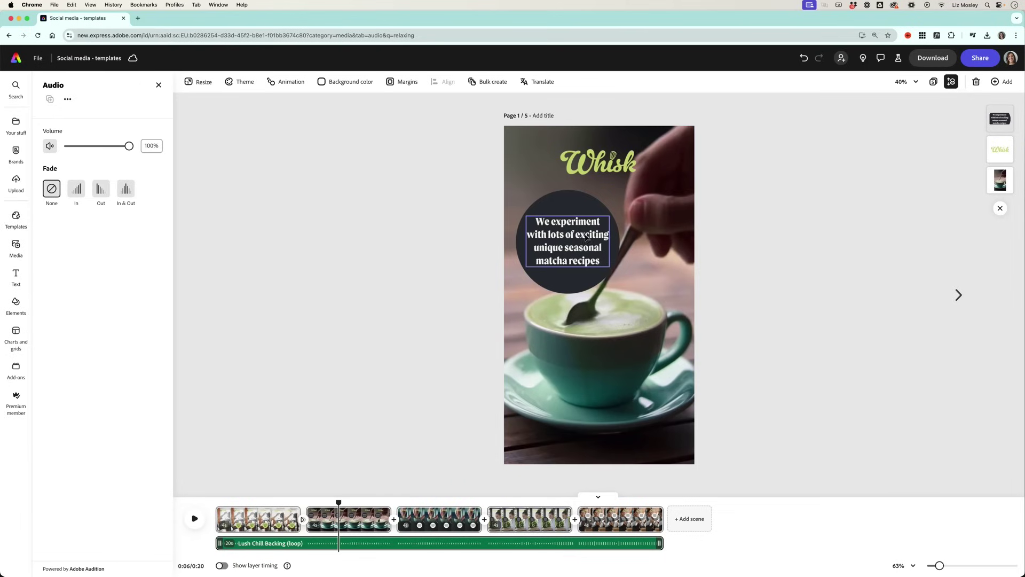
{"action": "left_click", "coordinate": [594, 168]}
- Select scene 2's matcha background video and start replacing it with another stock video
{"action": "left_click", "coordinate": [434, 190]}
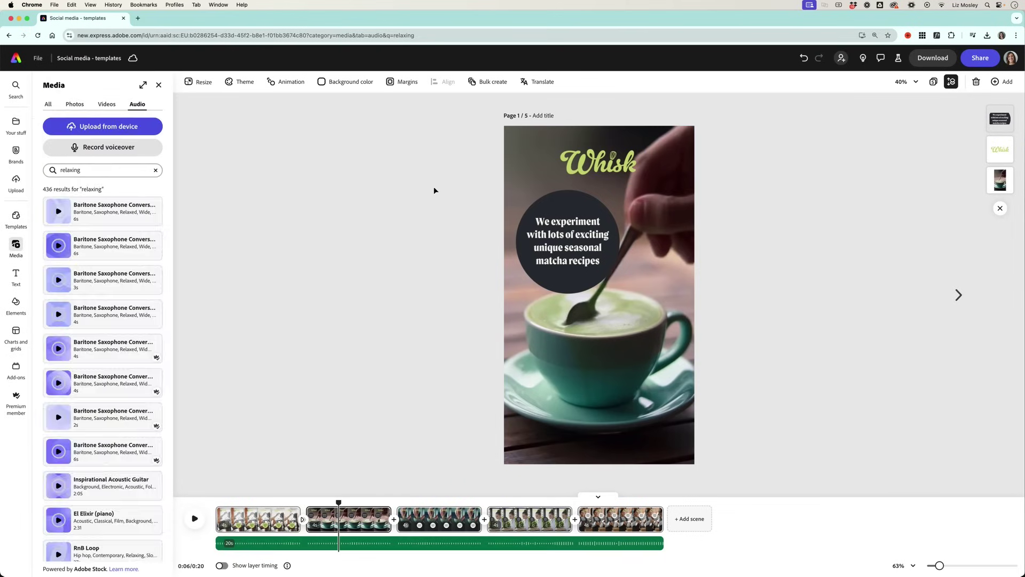
{"action": "left_click", "coordinate": [627, 364]}
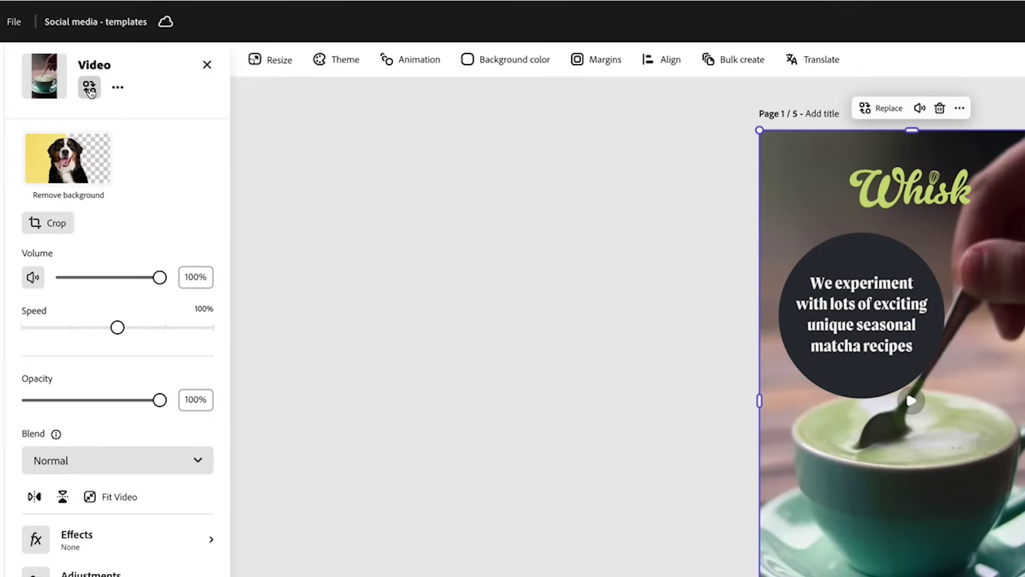
{"action": "left_click", "coordinate": [882, 110]}
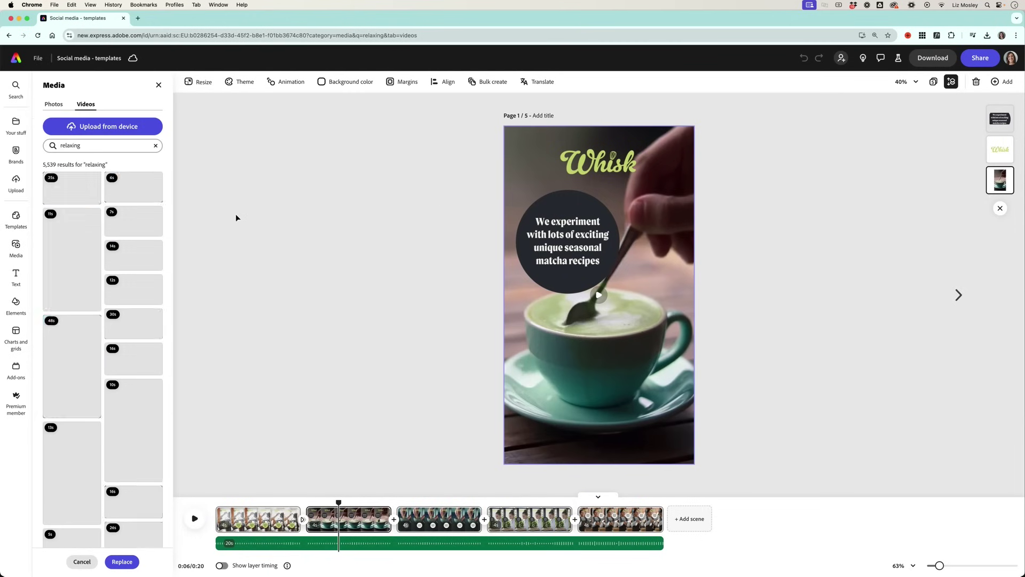